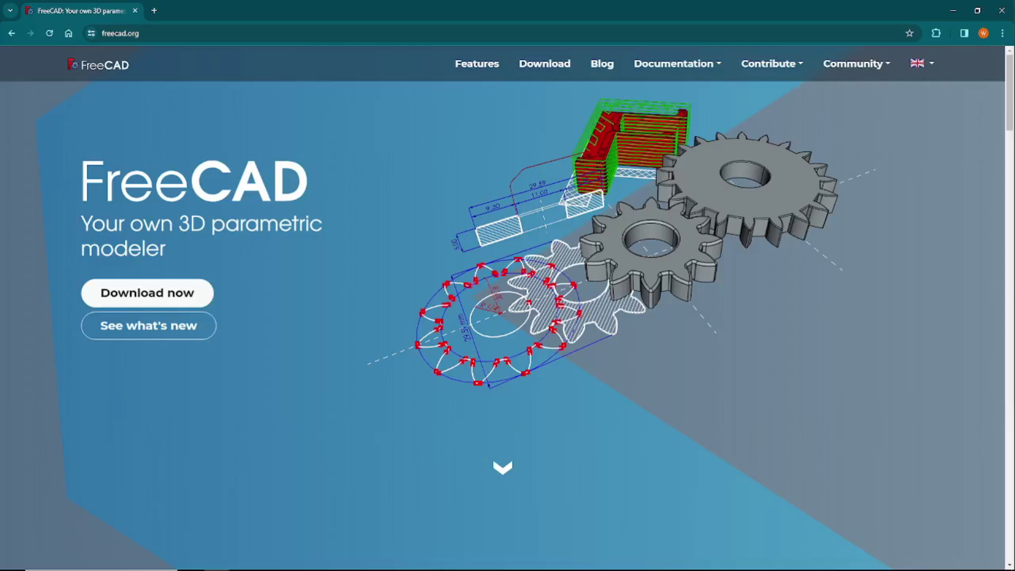
Open the FreeCAD download page from freecad.org's top navigation bar
left_click(545, 64)
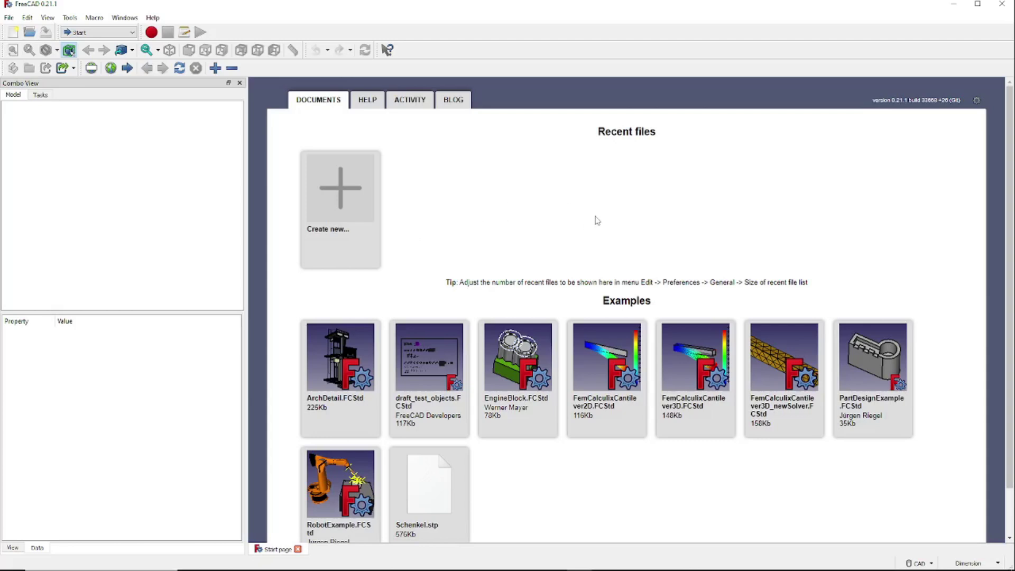
Choose Part Design from the workbench dropdown
left_click(133, 33)
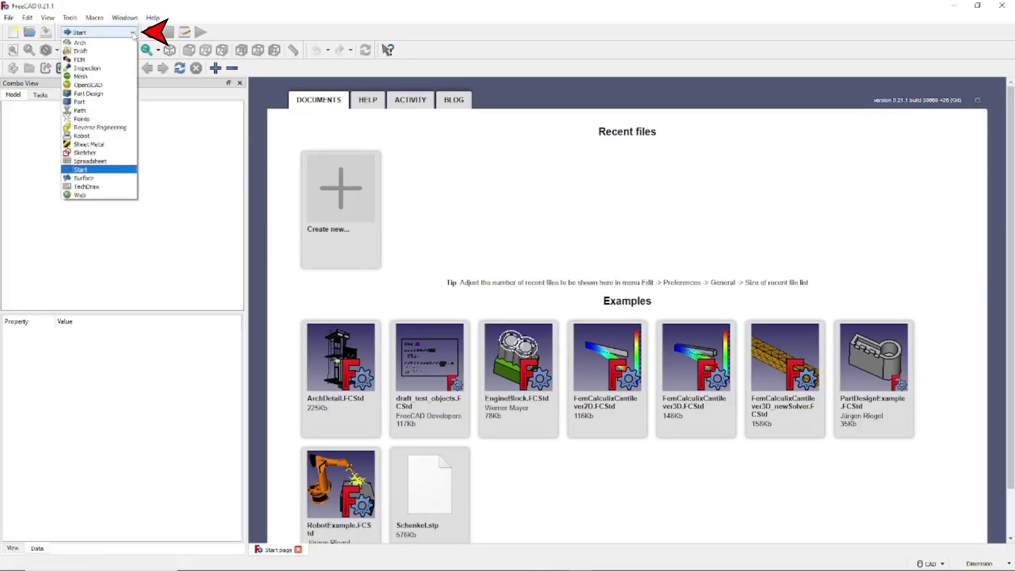
left_click(117, 93)
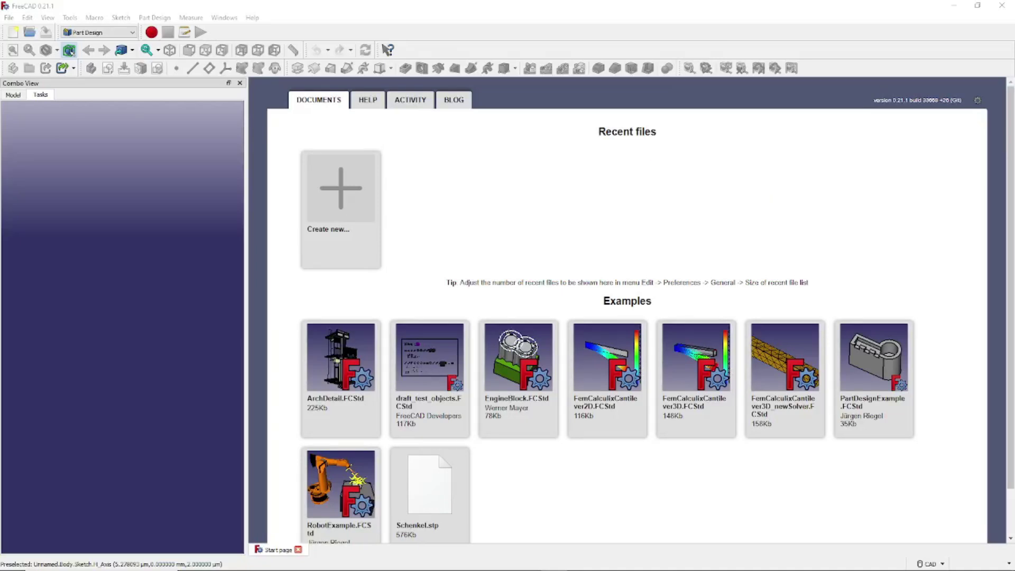
Create a new document, add a body, and start a sketch on the XY plane
left_click(9, 18)
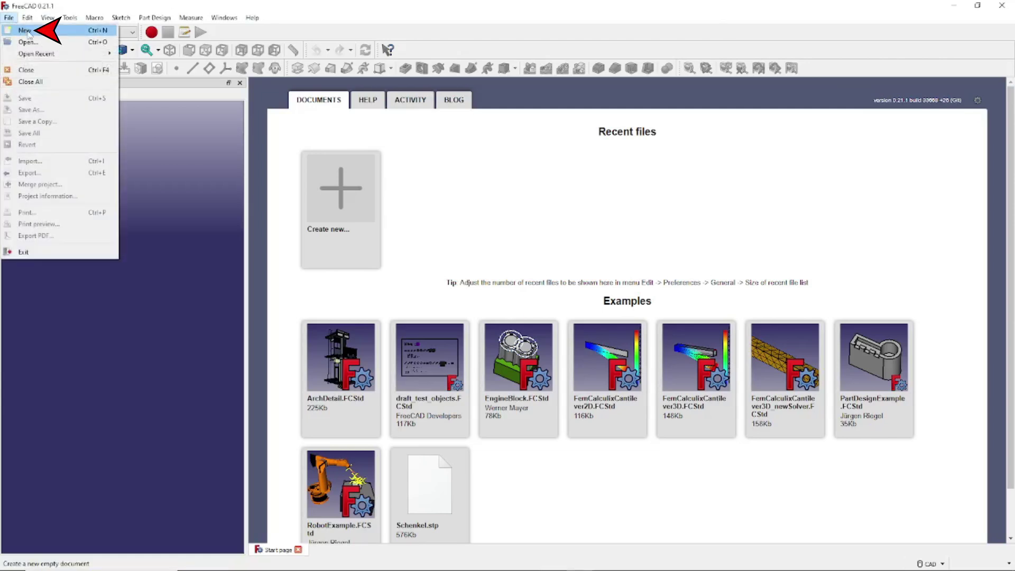
left_click(25, 31)
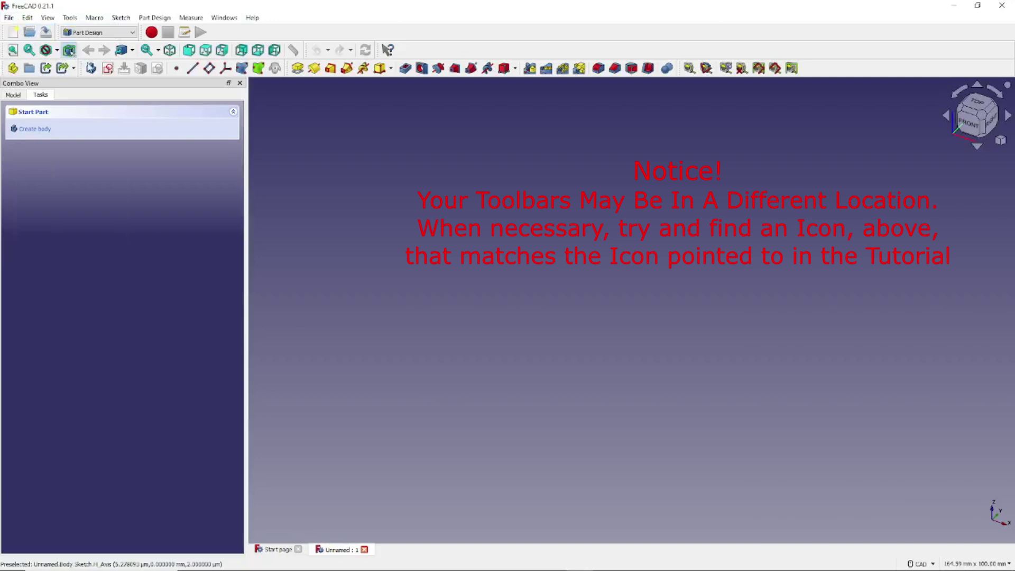
left_click(91, 69)
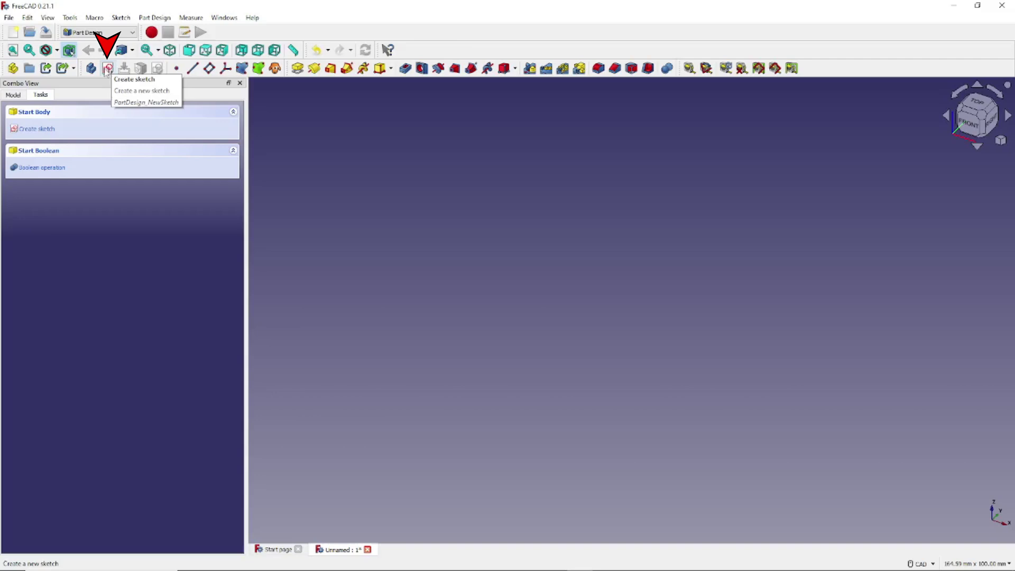
left_click(108, 70)
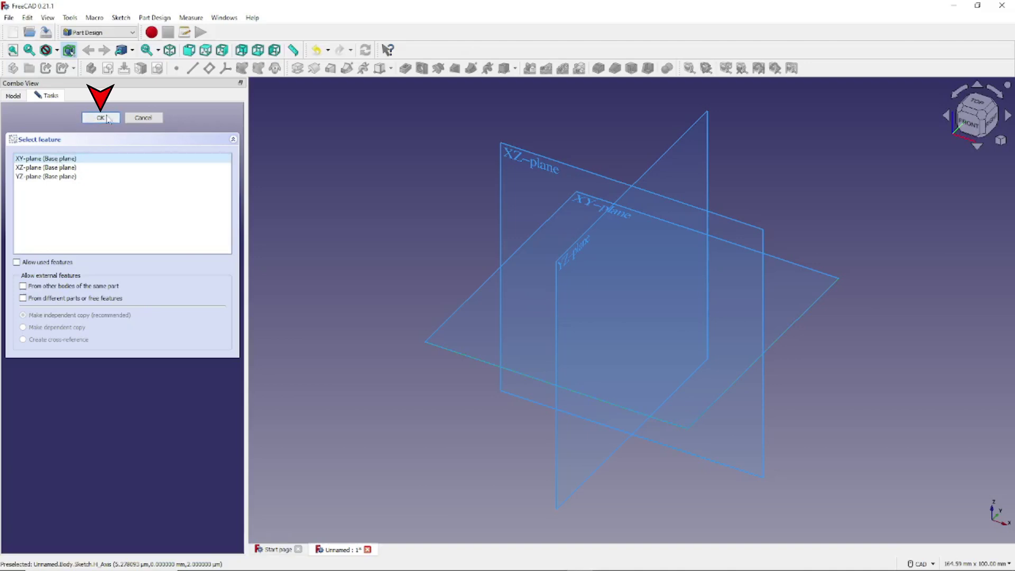
left_click(101, 118)
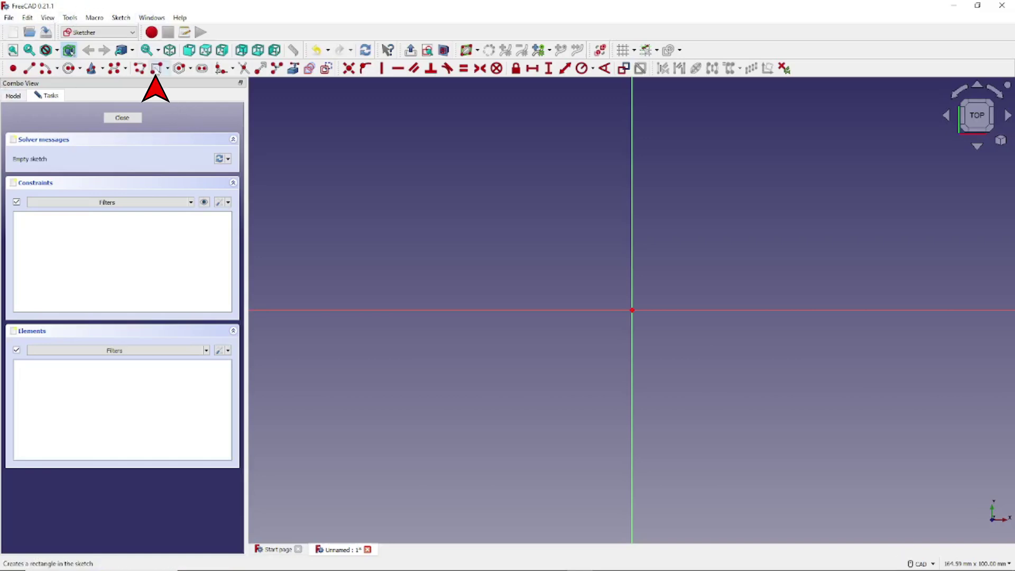
Draw a roughly 50 × 32 mm rectangle around the sketch origin and select its top edge
left_click(157, 68)
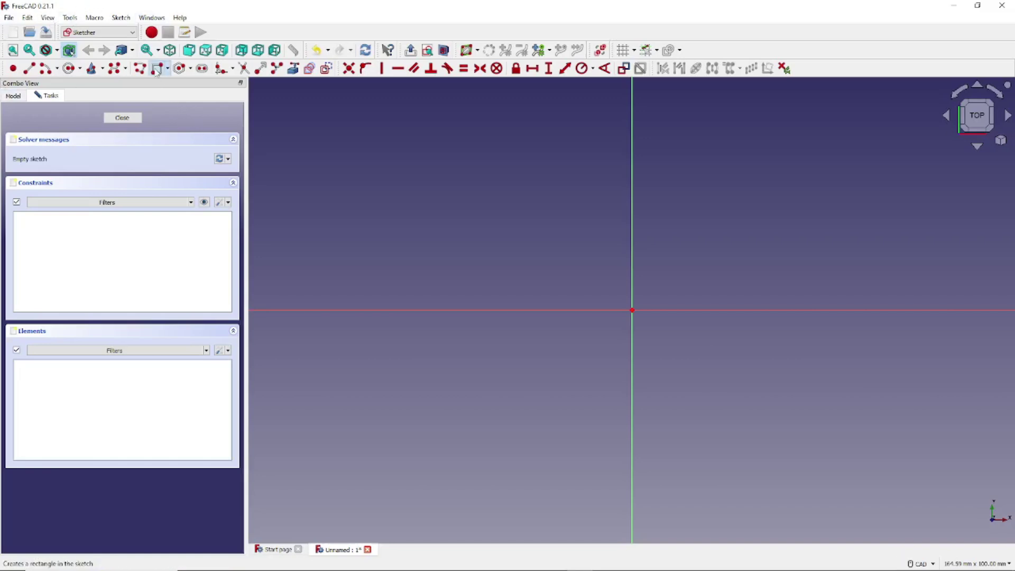
left_click(524, 234)
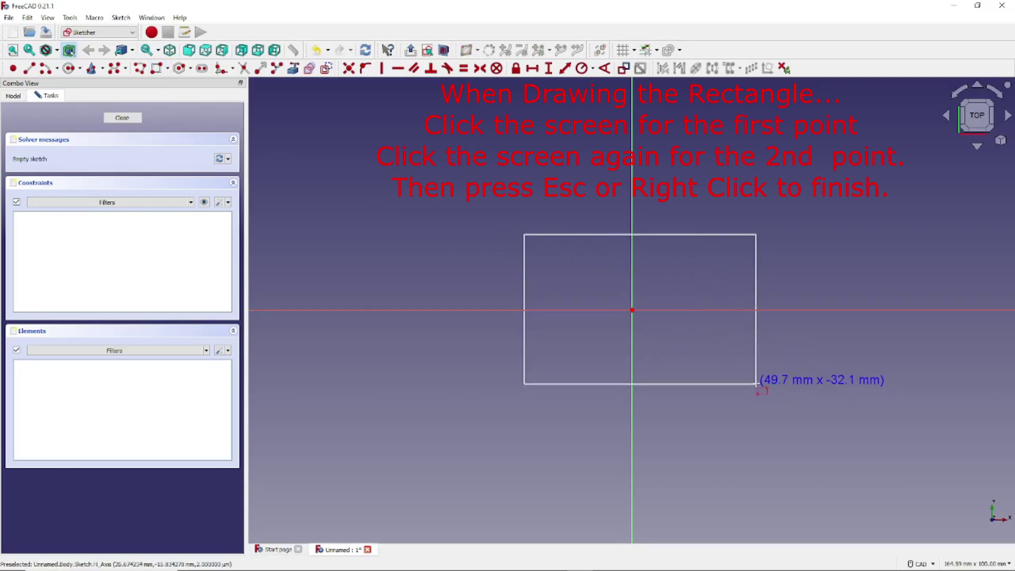
left_click(755, 384)
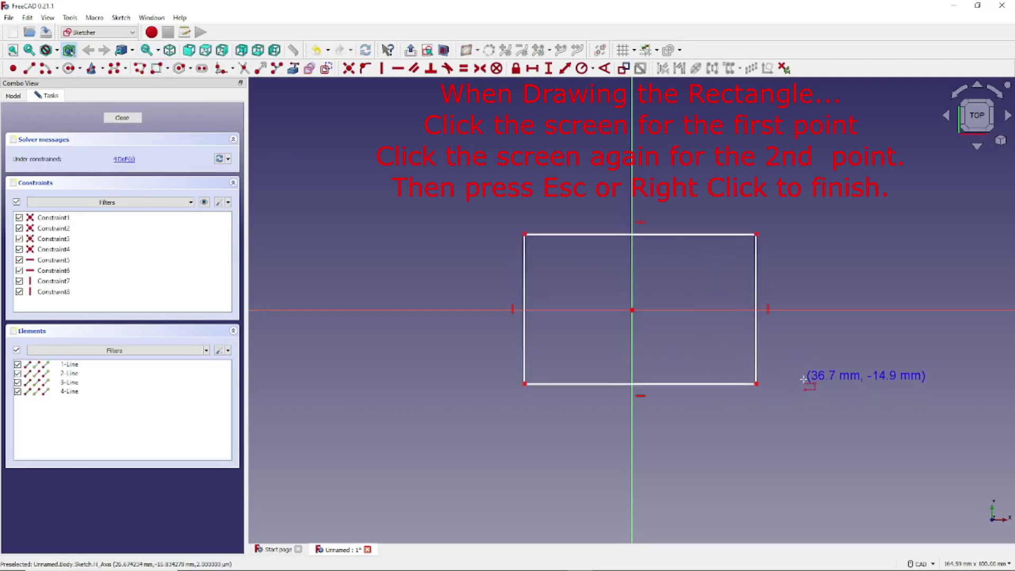
right_click(516, 172)
left_click(595, 235)
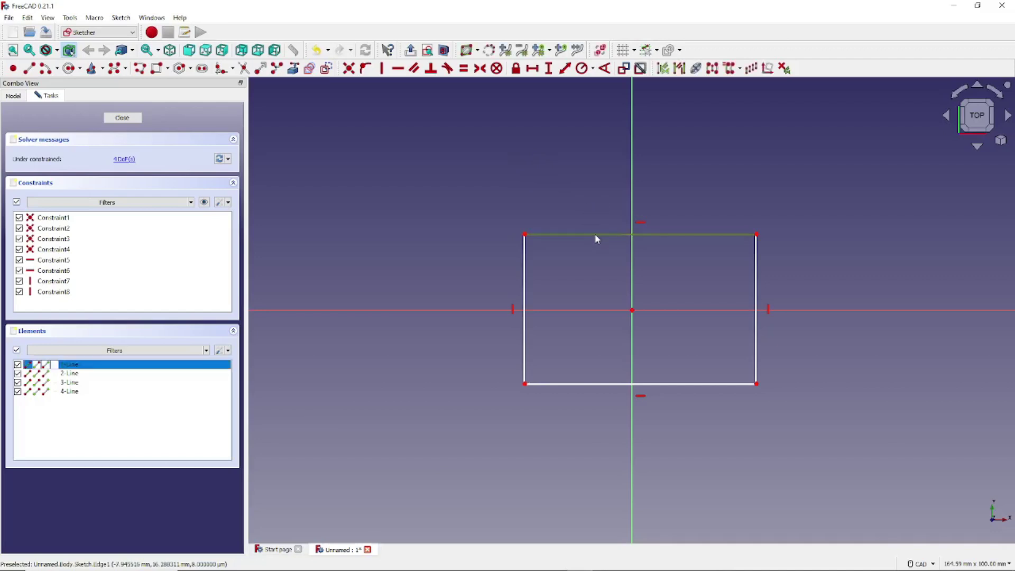
Constrain the top edge to 40 mm horizontal length and the left edge to 40 mm vertical length
left_click(531, 69)
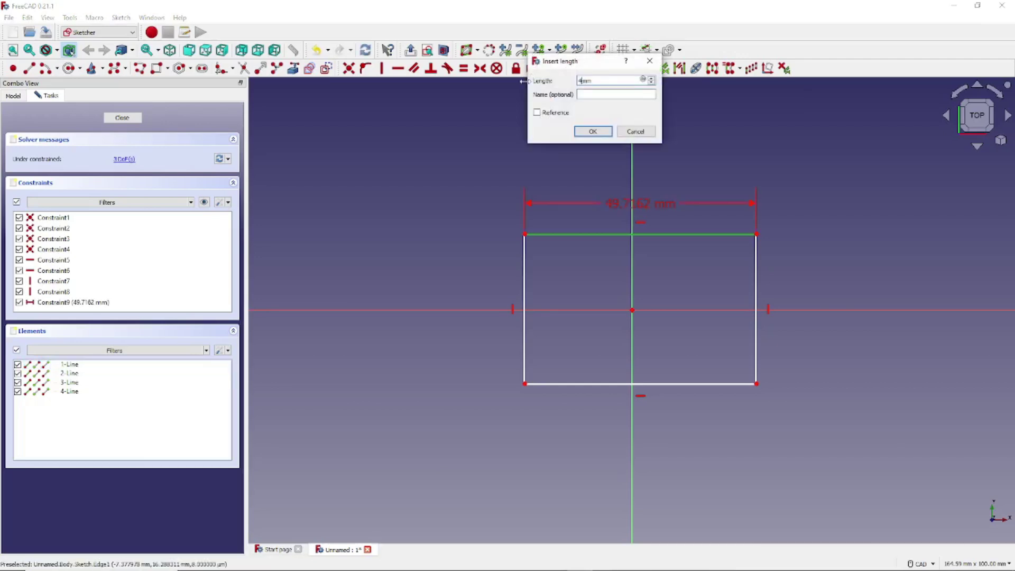
type("0")
key("Return")
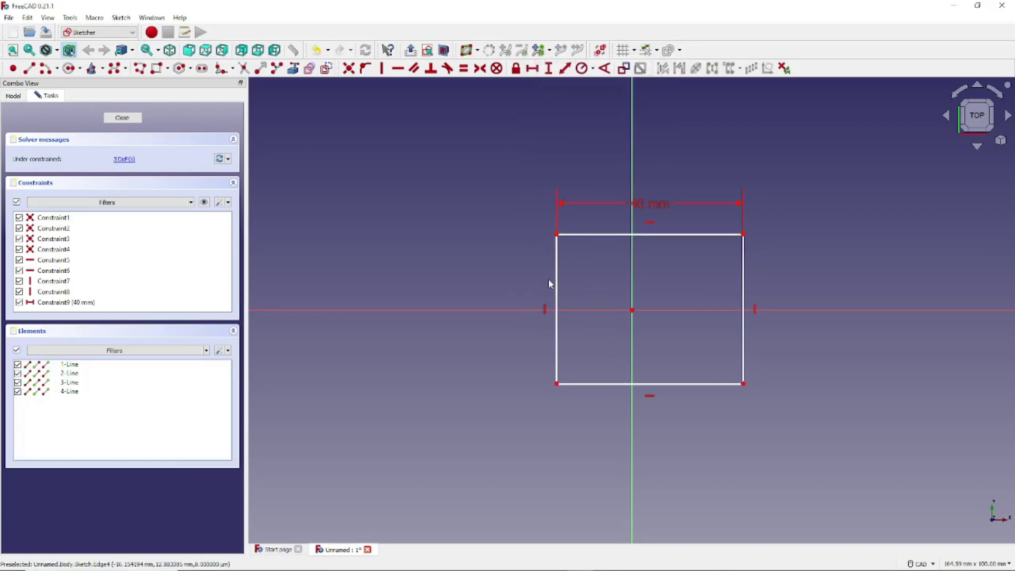
left_click(557, 293)
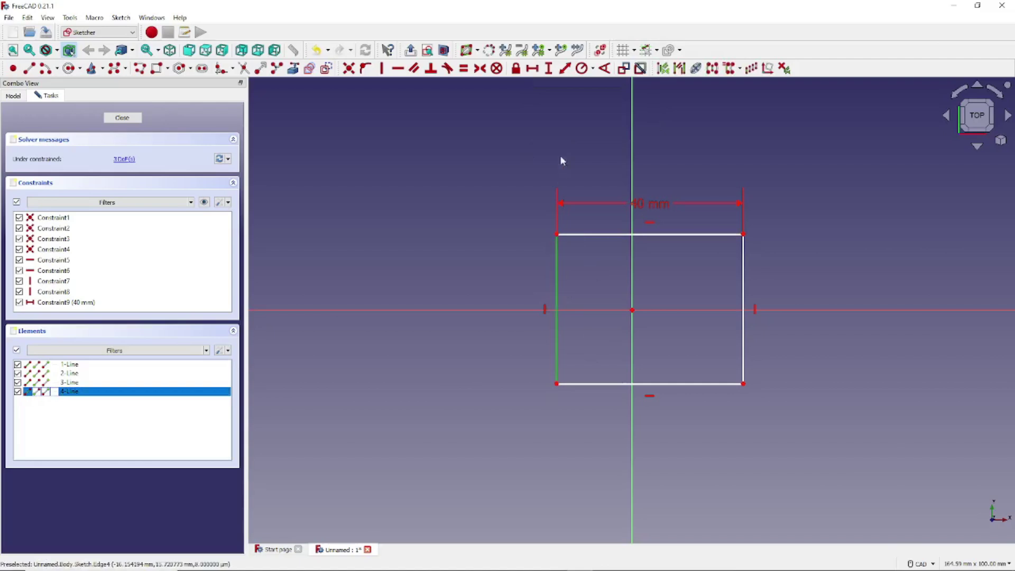
left_click(548, 70)
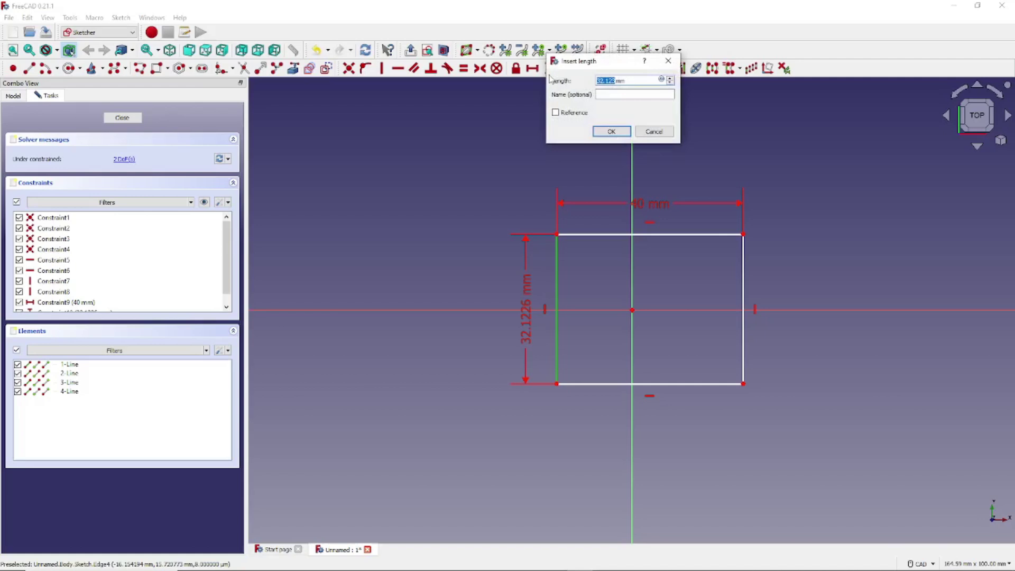
type("40")
key("Return")
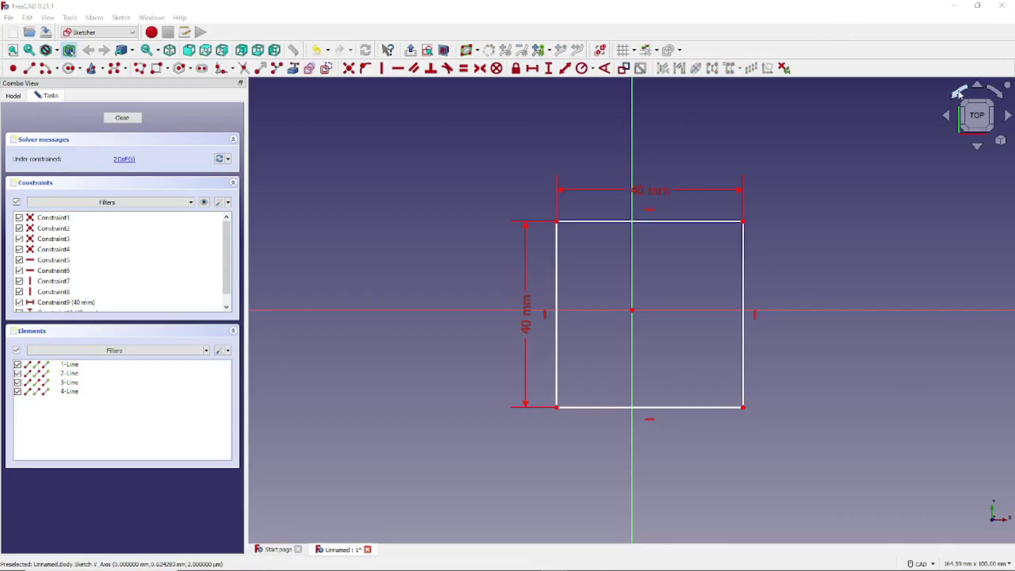
Make the square's top-left and bottom-right corners symmetric about the origin
left_click(556, 222)
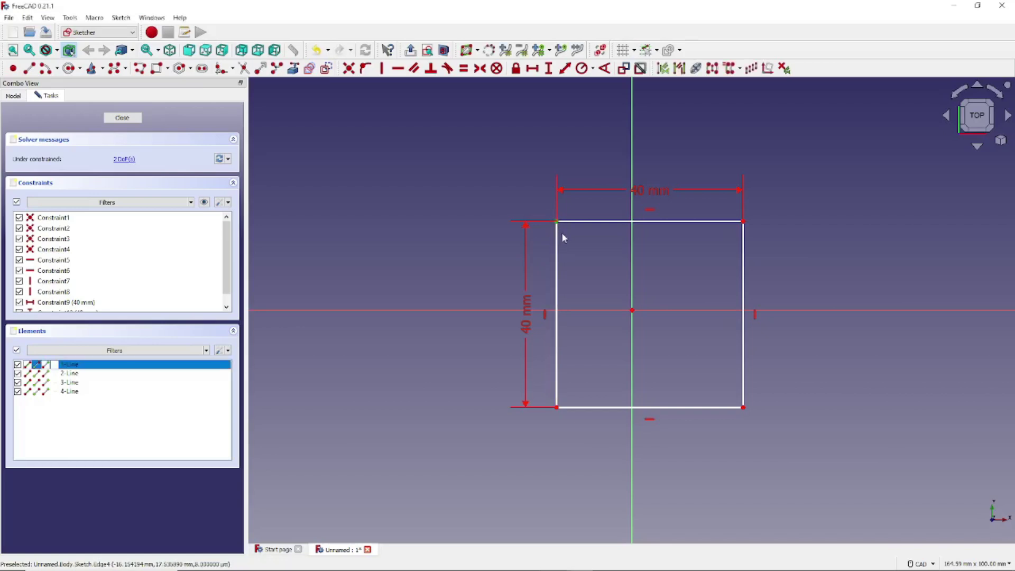
left_click(743, 407)
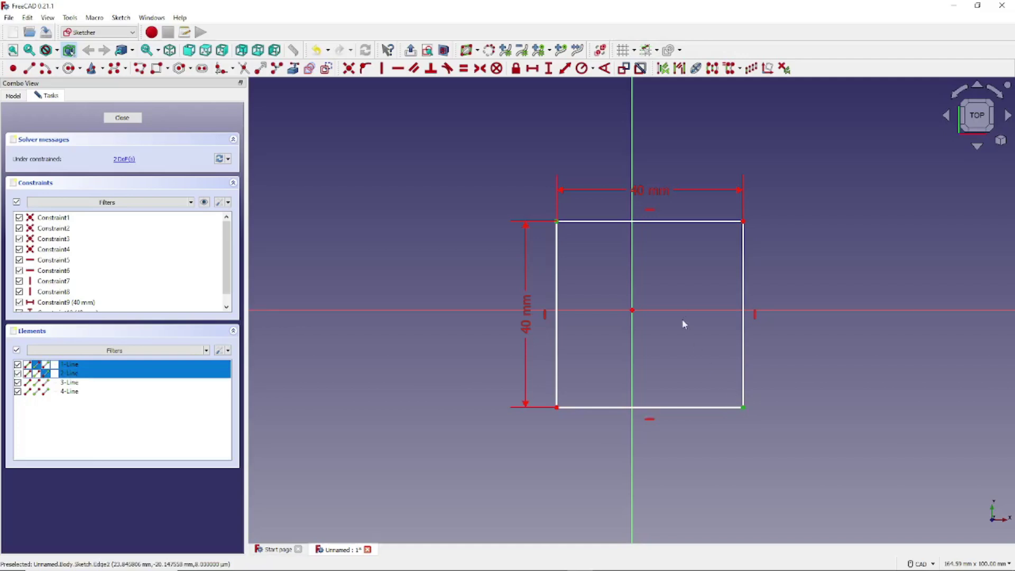
left_click(632, 310)
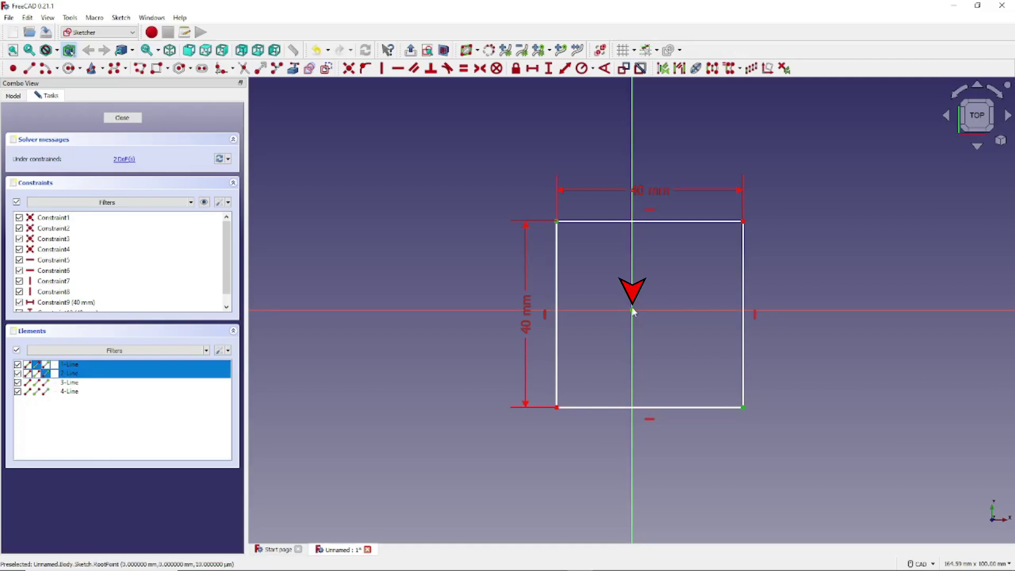
left_click(479, 68)
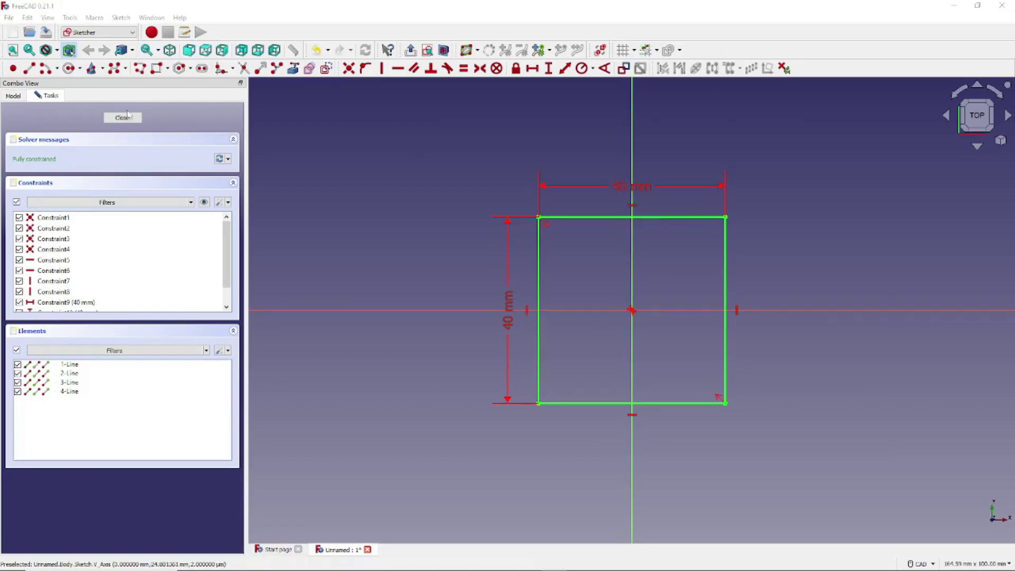
Draw a circle inside the square and make its centre coincident with the origin
left_click(72, 72)
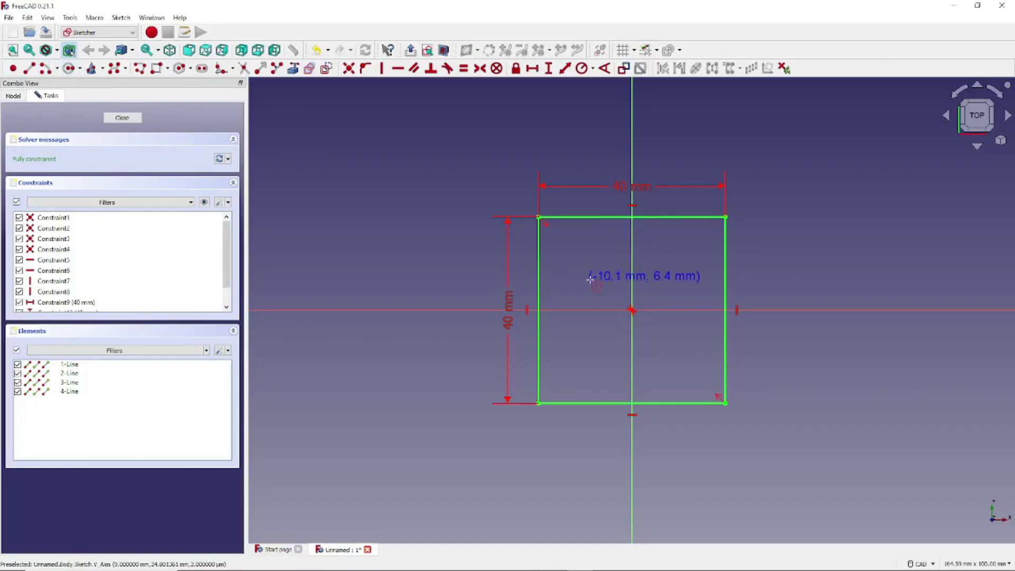
left_click(597, 279)
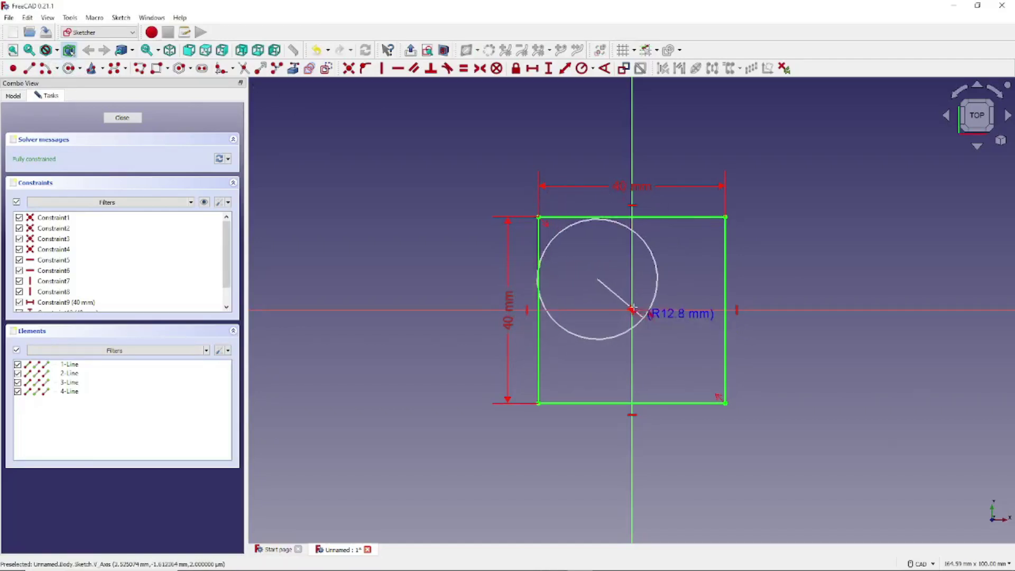
left_click(623, 293)
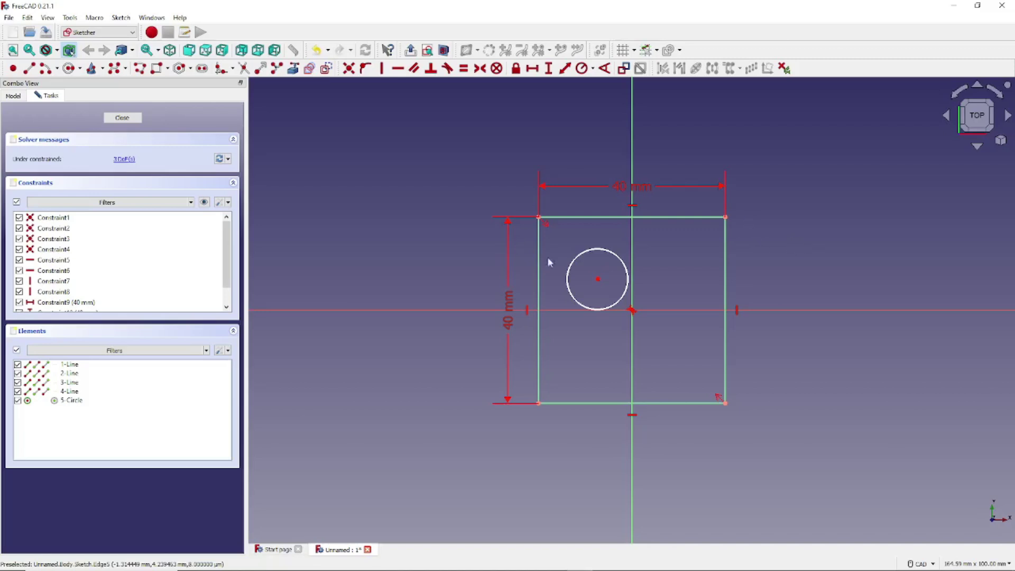
left_click(597, 281)
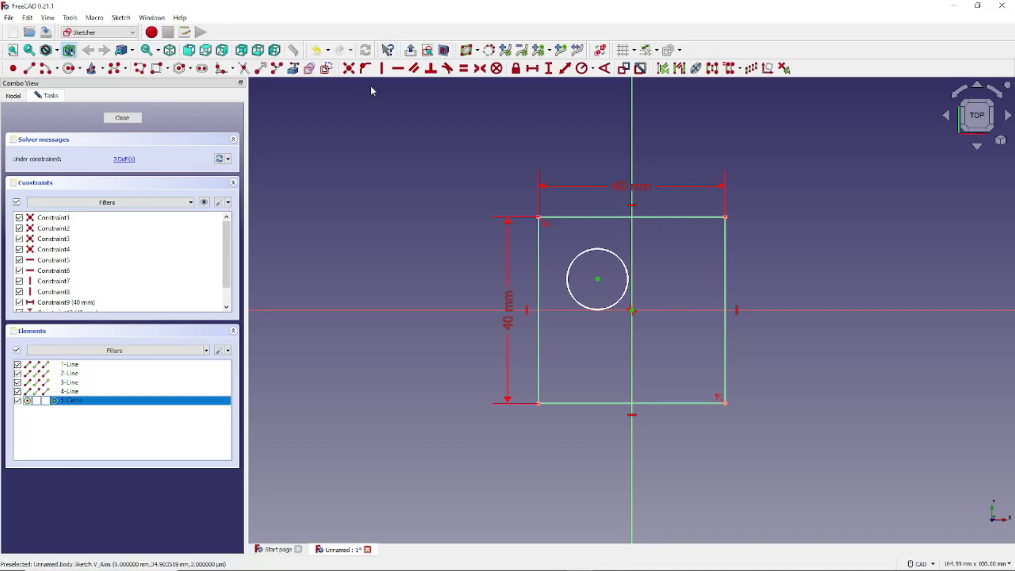
left_click(348, 69)
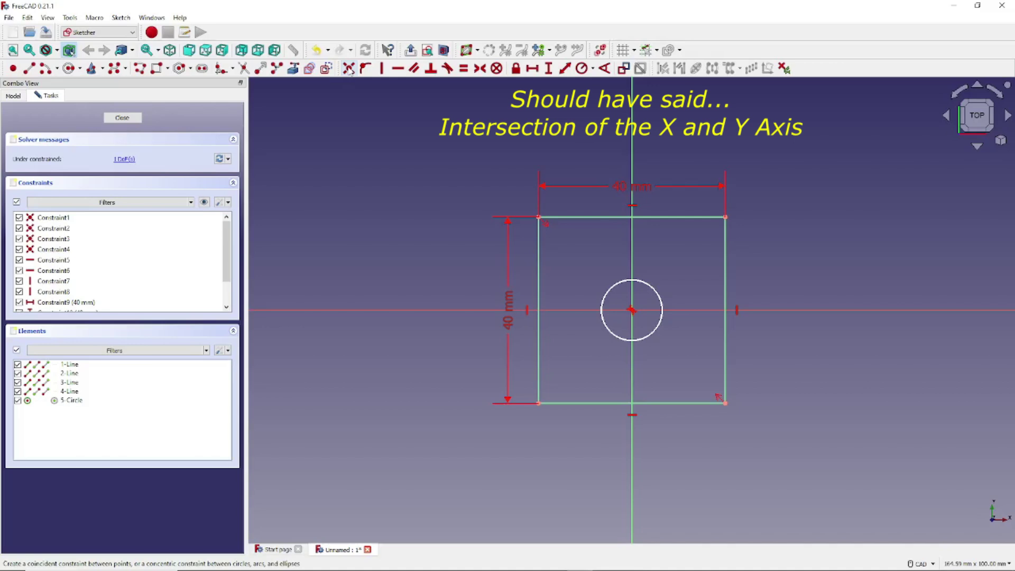
Give the circle a 5 mm radius constraint and move the R5 mm label to its lower right
left_click(644, 284)
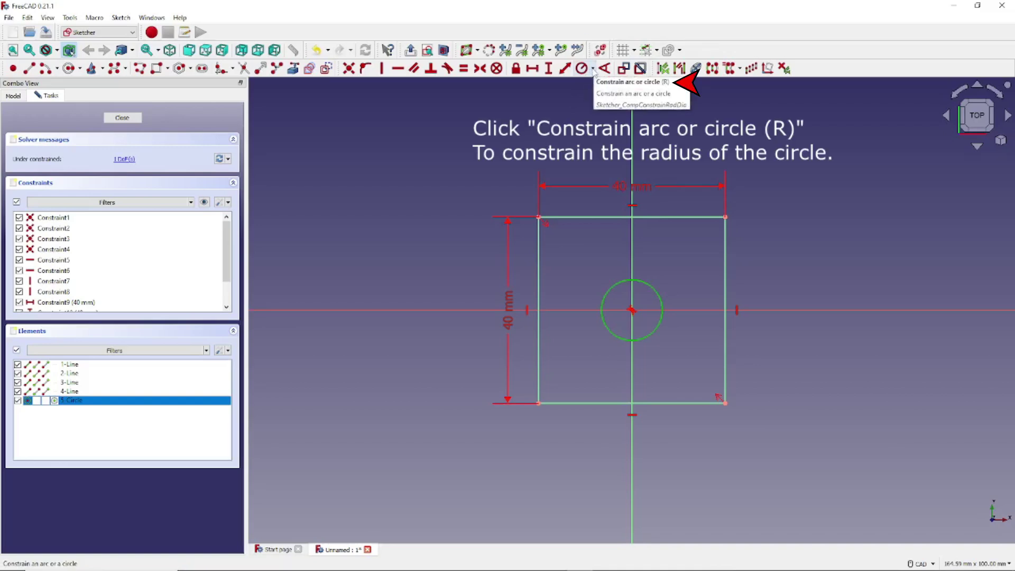
left_click(593, 72)
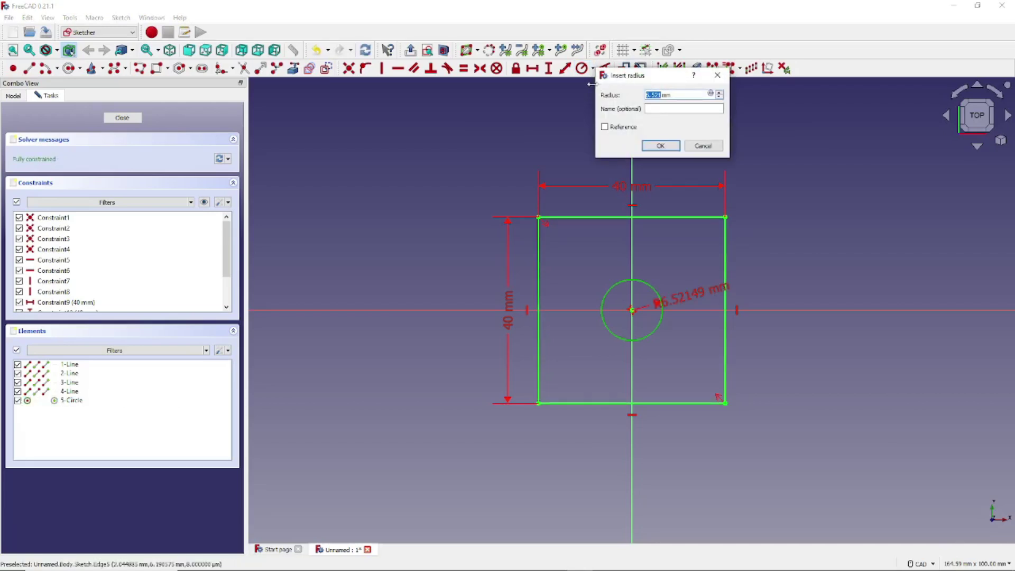
type("5")
left_click(660, 145)
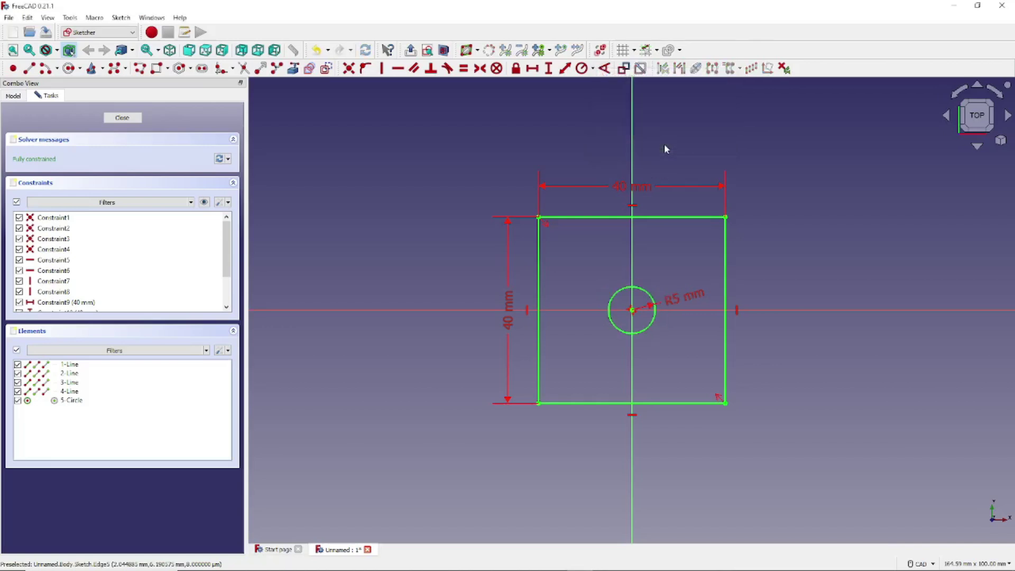
left_click_drag(687, 262, 690, 266)
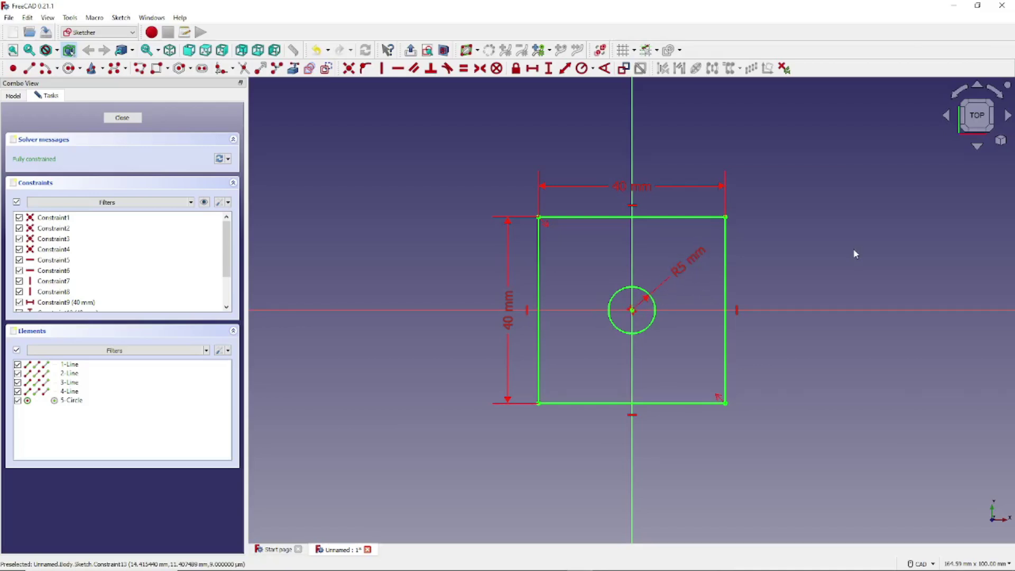
left_click_drag(689, 269, 685, 350)
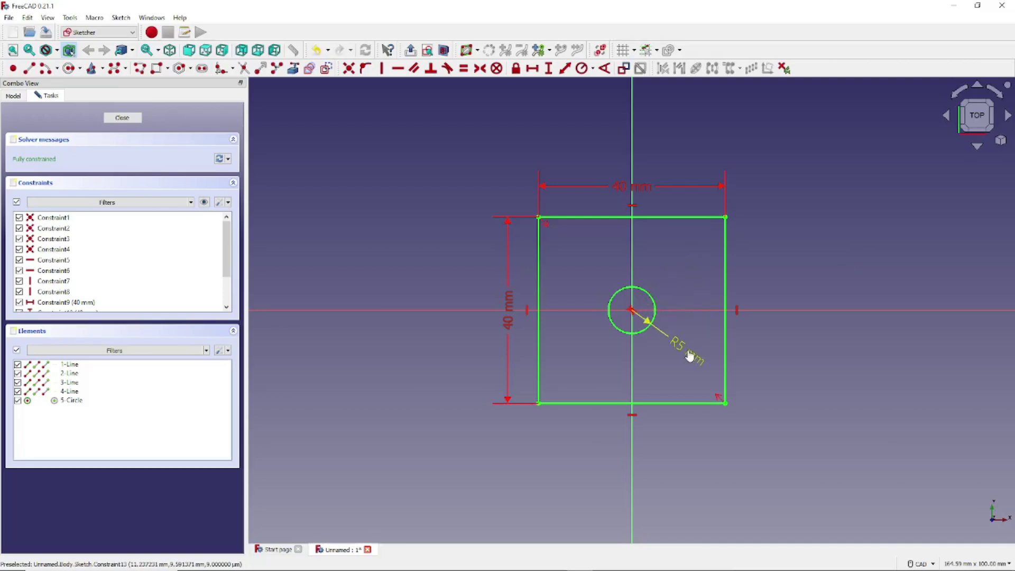
Close the sketch, select Sketch in the Model tree, and start a Pad from it
left_click(122, 117)
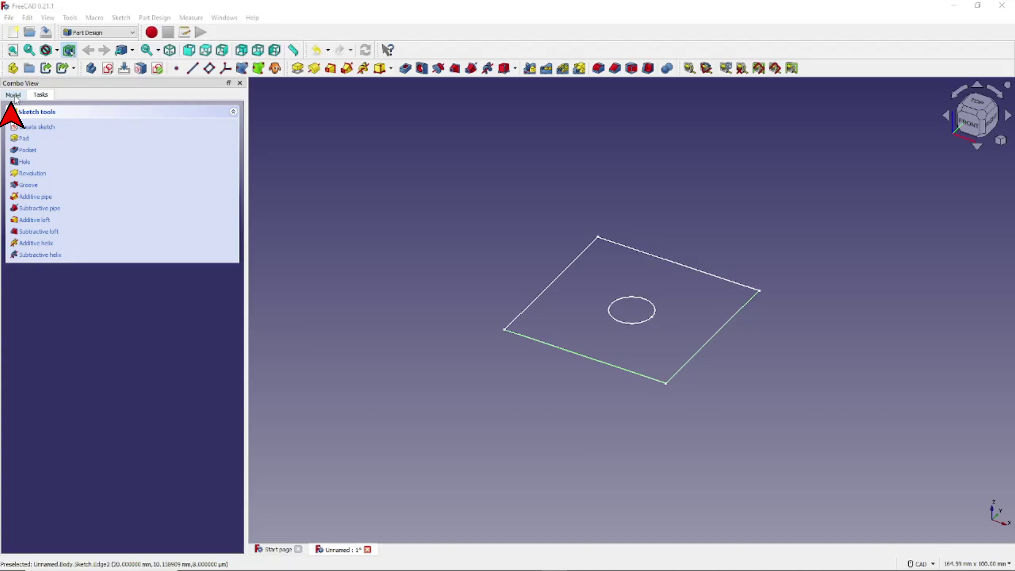
left_click(14, 95)
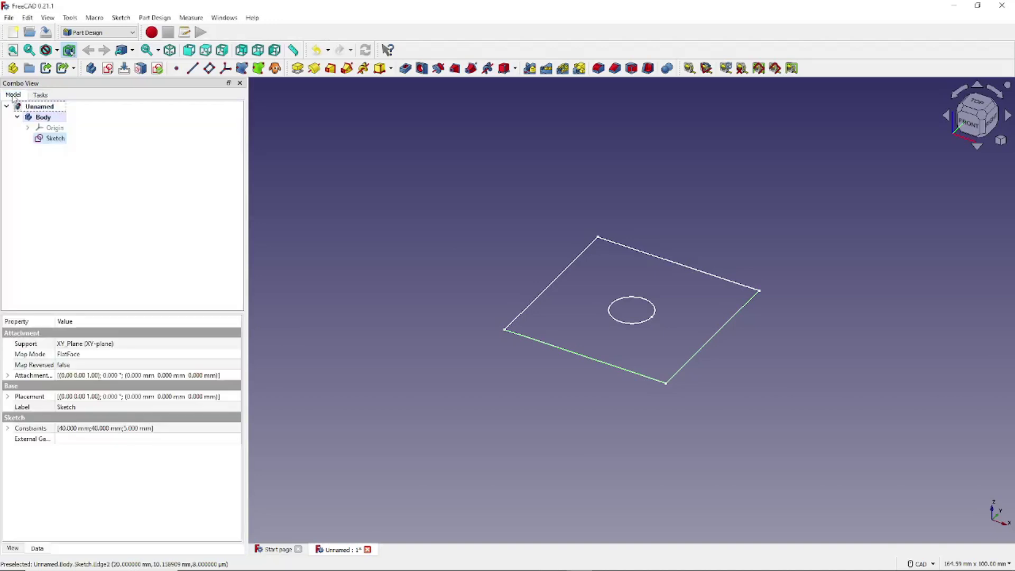
left_click(55, 139)
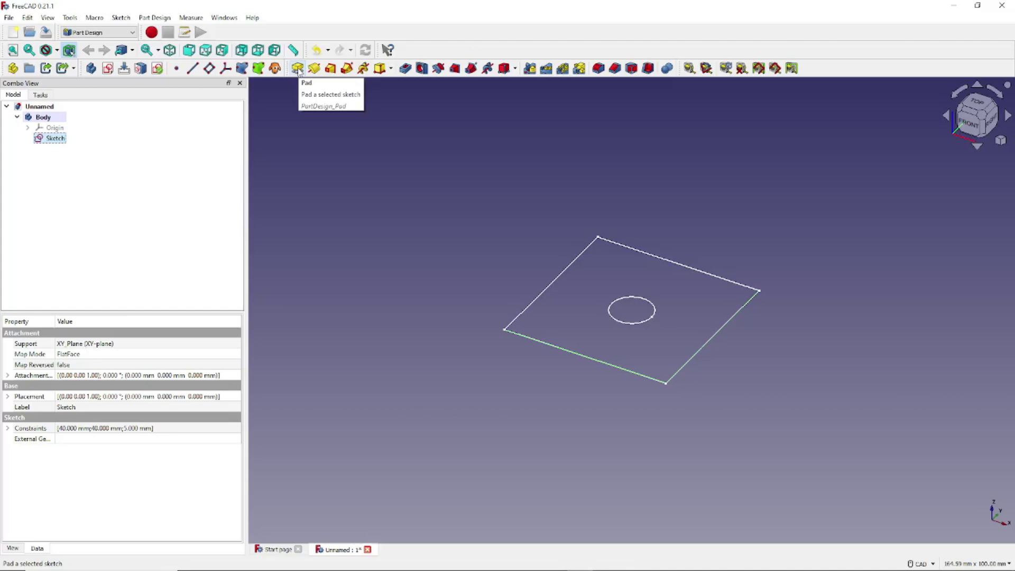
left_click(298, 69)
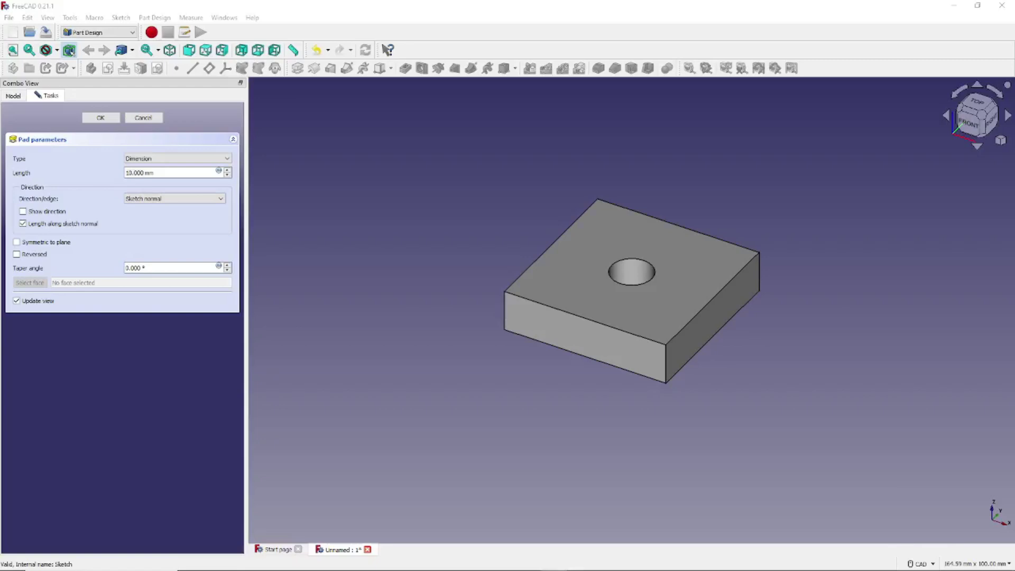
Preview a 3 mm pad length, then set the Pad Length back to 10 mm
left_click(171, 172)
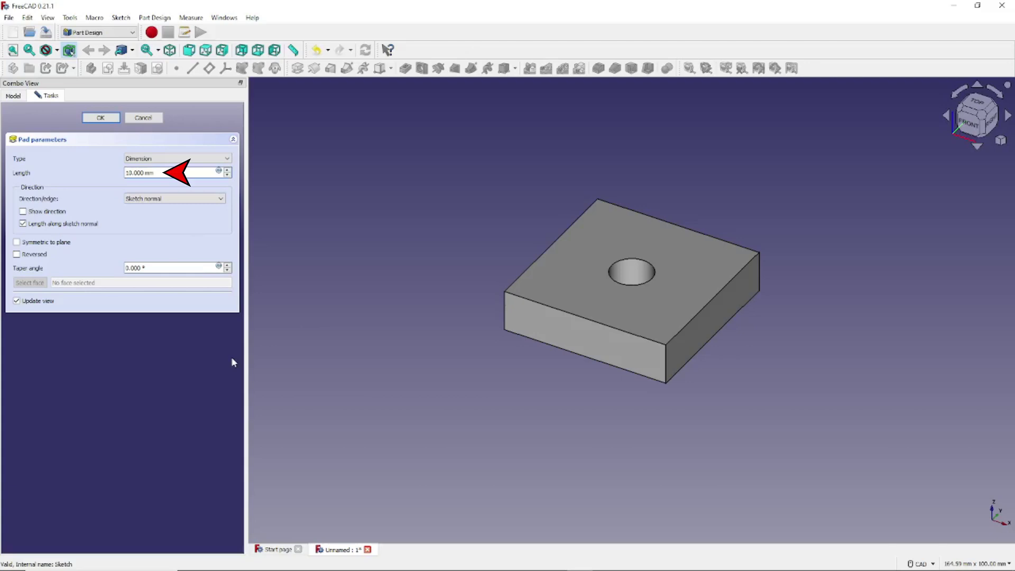
key("Home")
key("Delete")
key("Delete")
type("3")
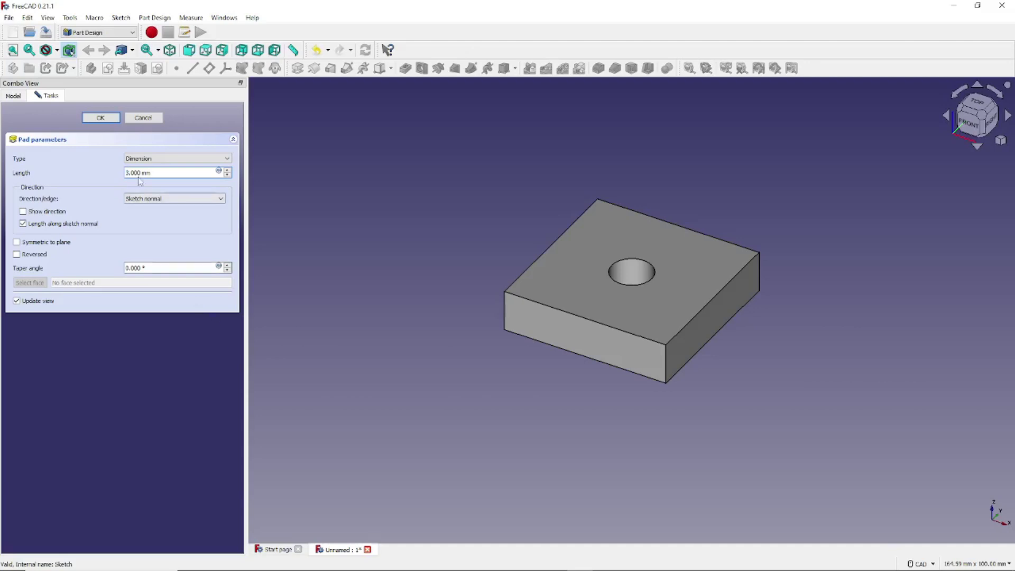
key("Tab")
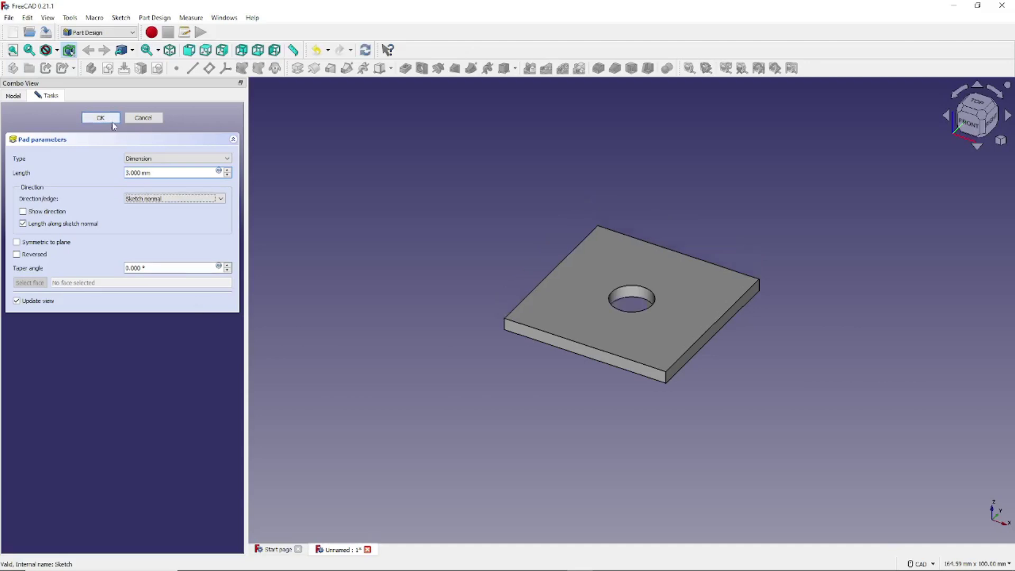
left_click(172, 173)
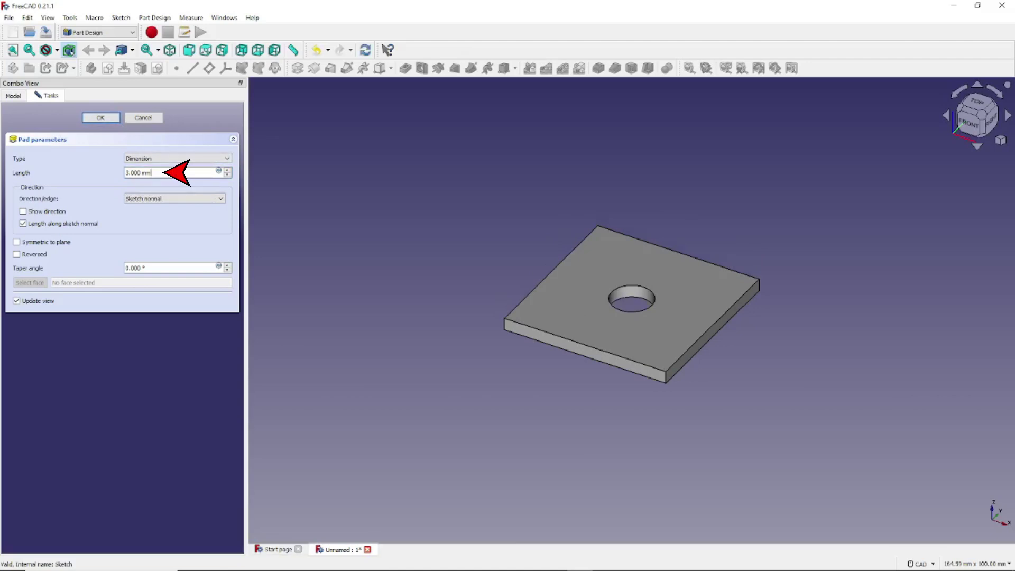
key("ctrl+a")
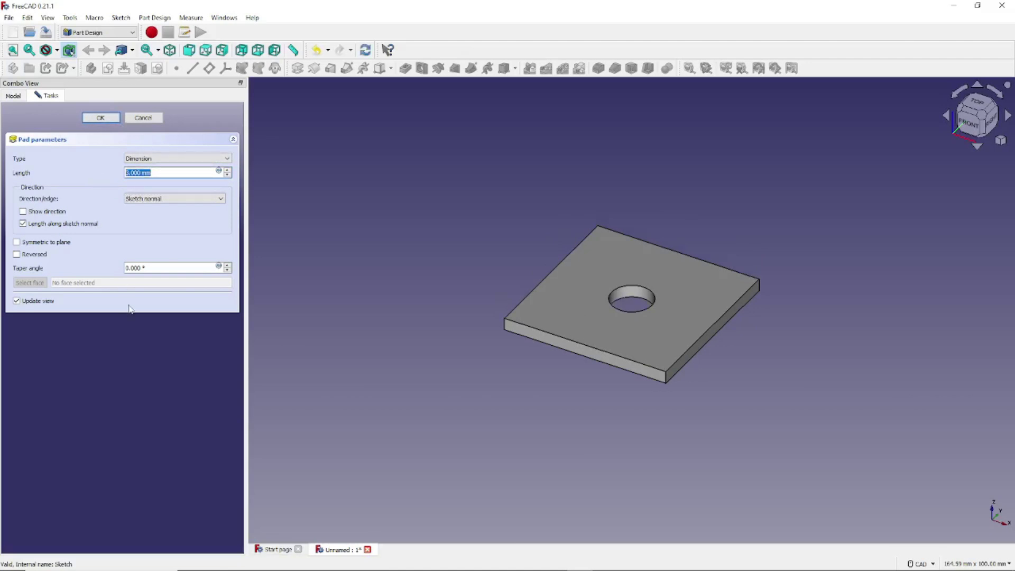
type("10")
key("Tab")
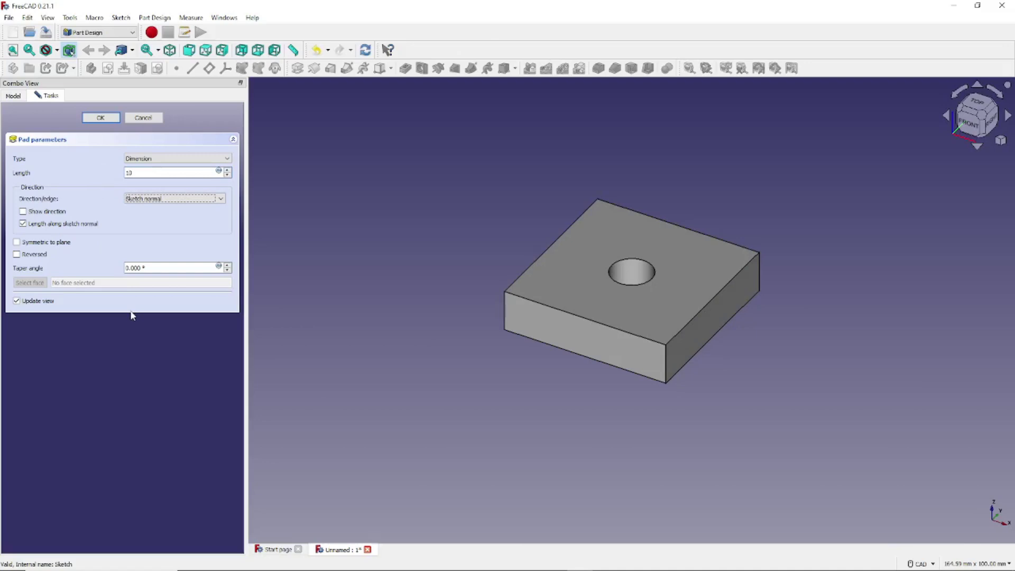
Inspect the 10 mm pad from front, top, right and isometric views, then confirm it
left_click(188, 50)
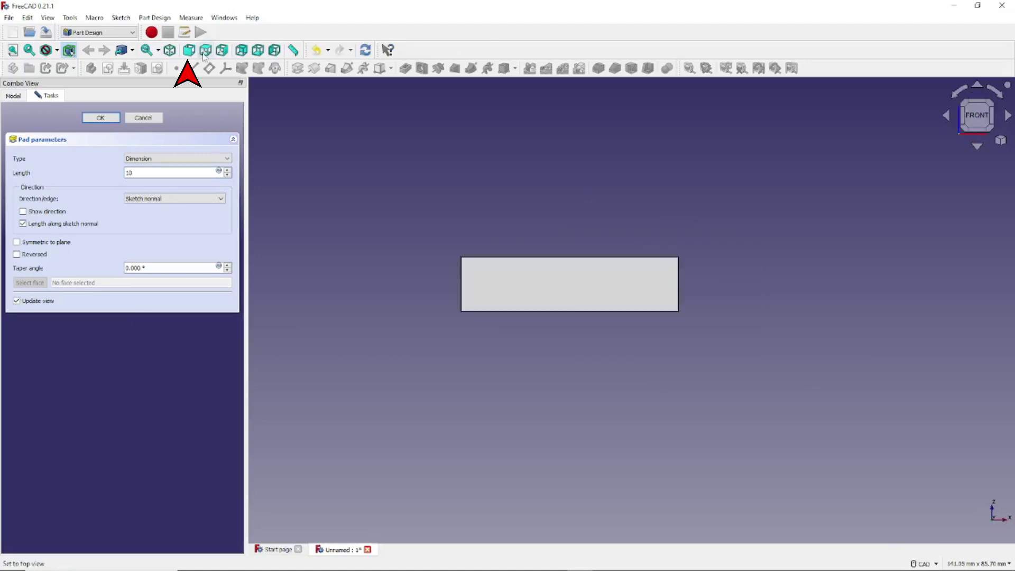
left_click(205, 50)
left_click(222, 49)
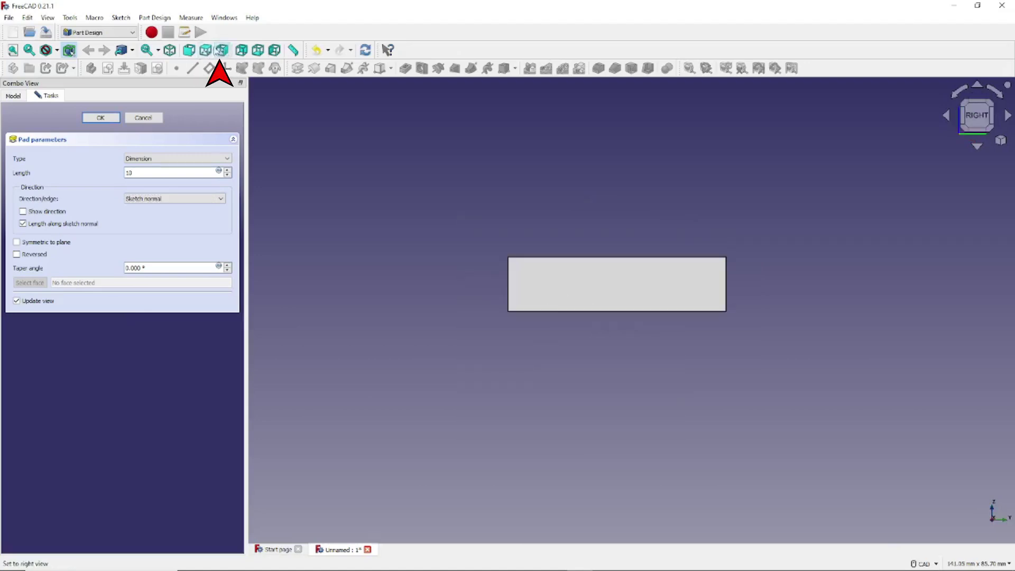
left_click(170, 50)
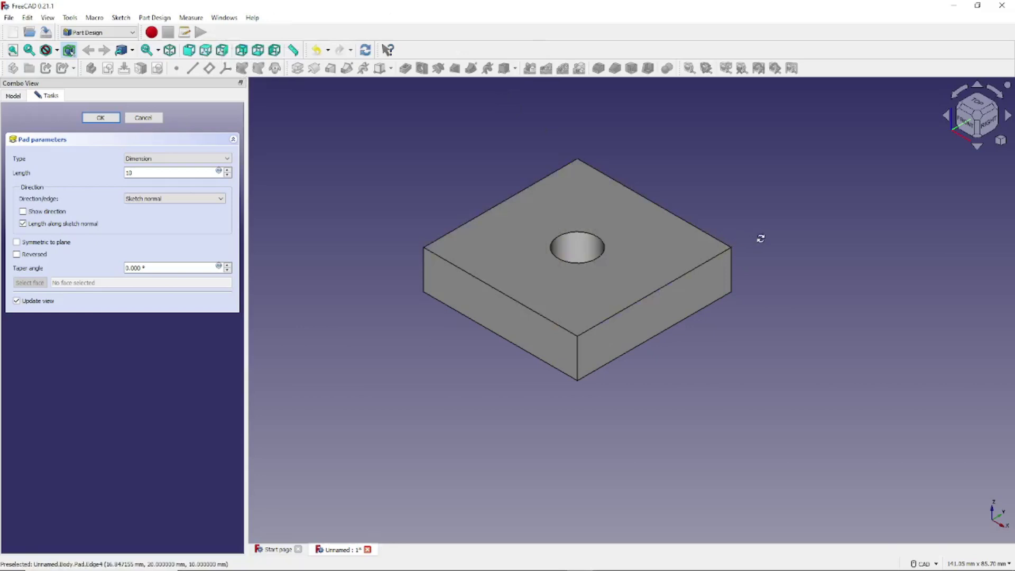
middle_click_drag(759, 236, 772, 296)
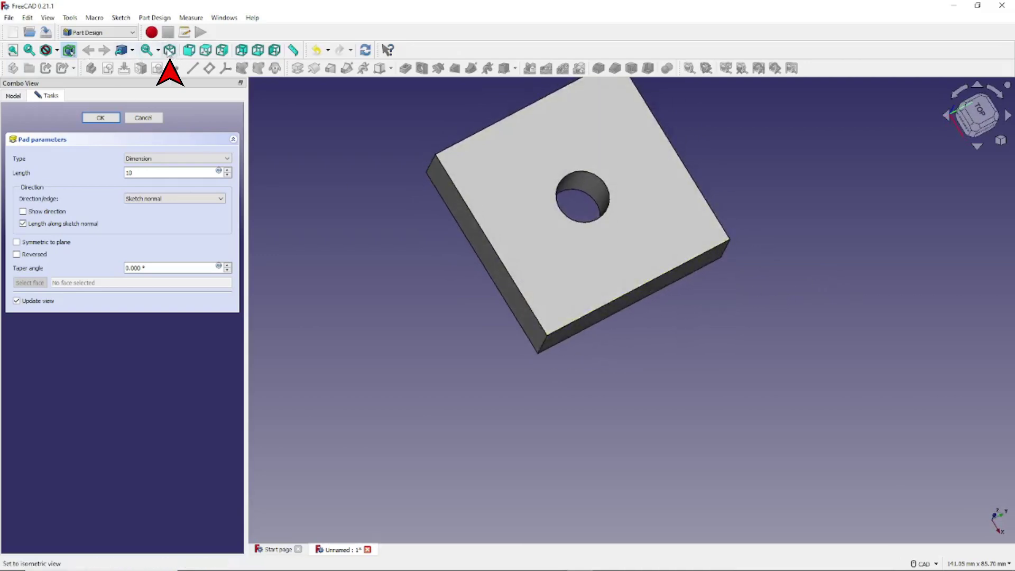
left_click(169, 50)
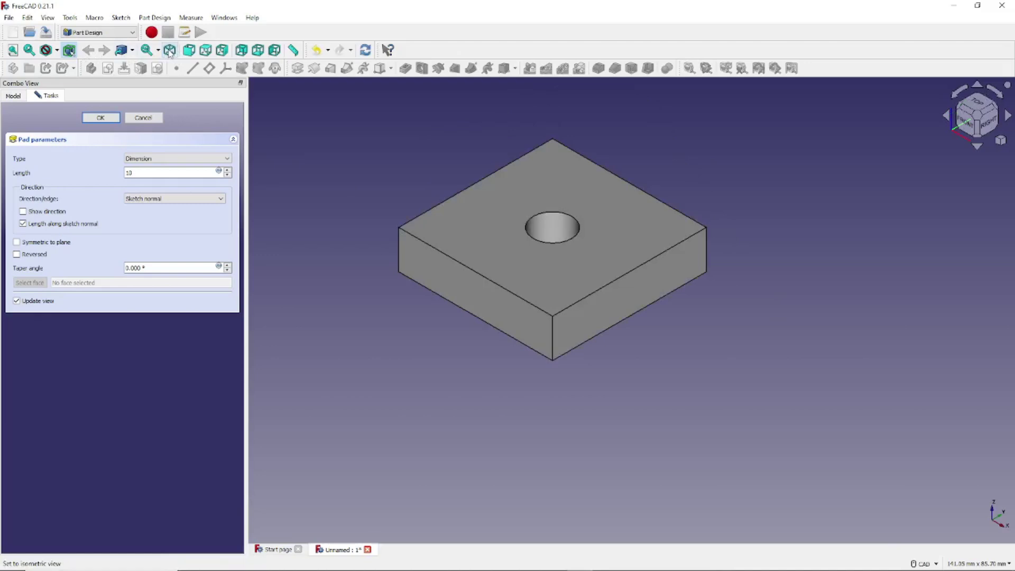
left_click(105, 120)
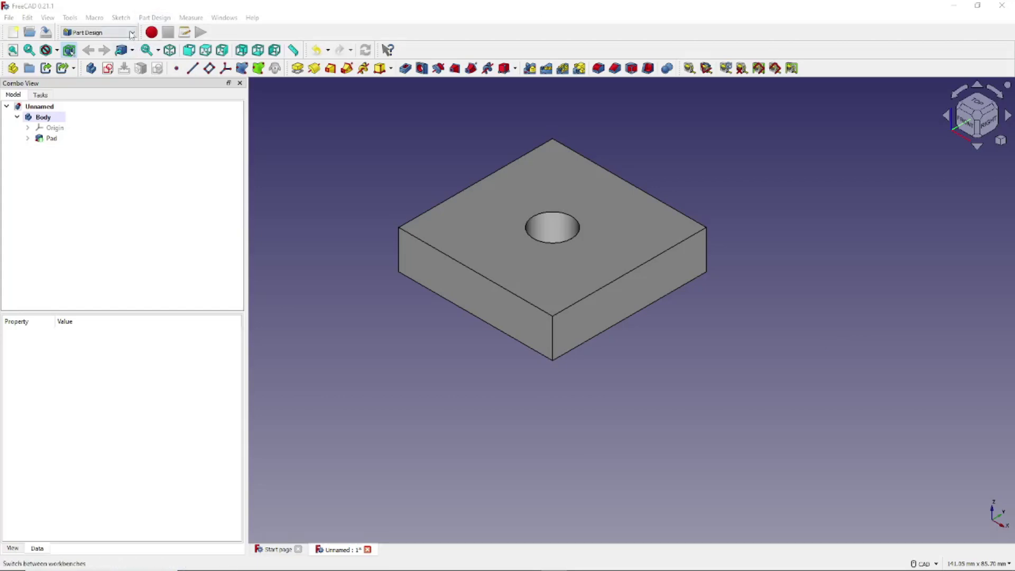
Choose Part from the workbench list to load its primitive tools
left_click(99, 32)
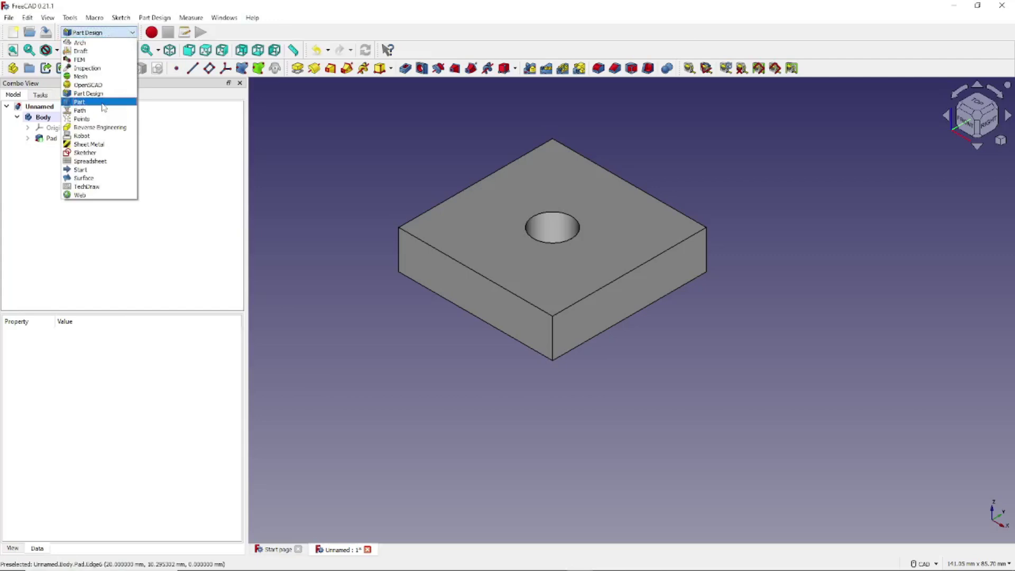
left_click(102, 103)
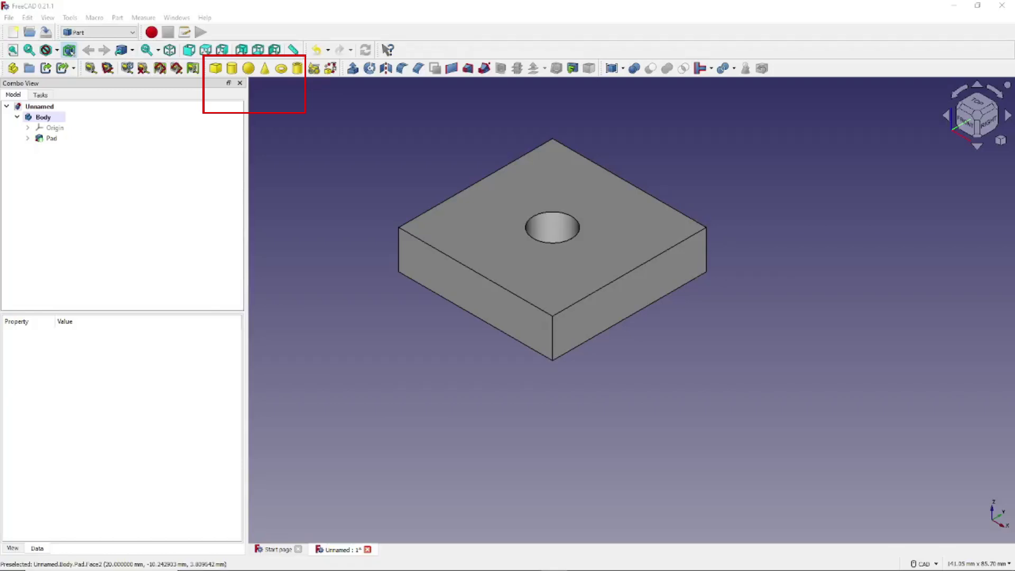
scroll(628, 293, "up", 2)
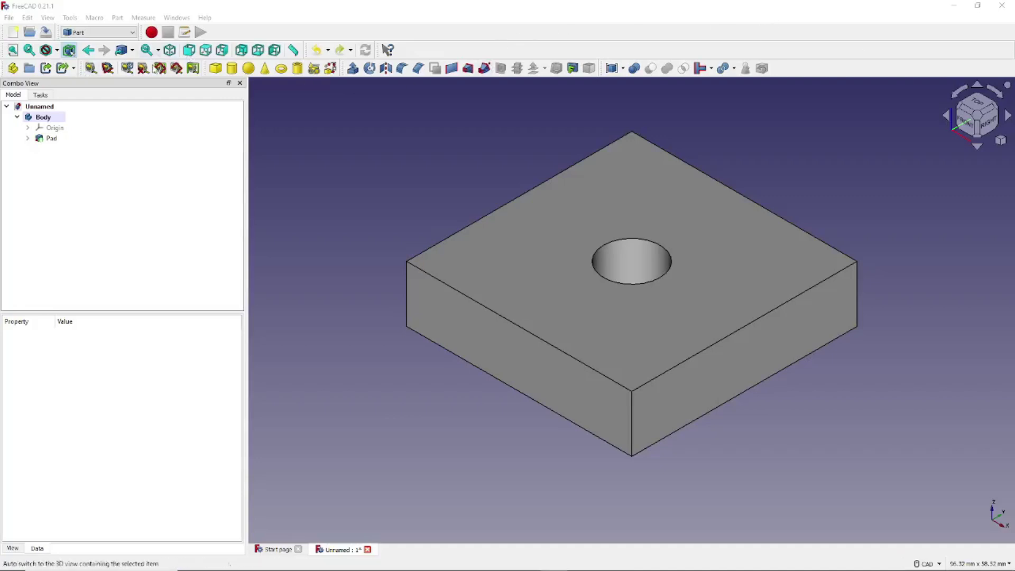
Add a 5 mm radius sphere and set its Placement z position to 10 mm
left_click(249, 69)
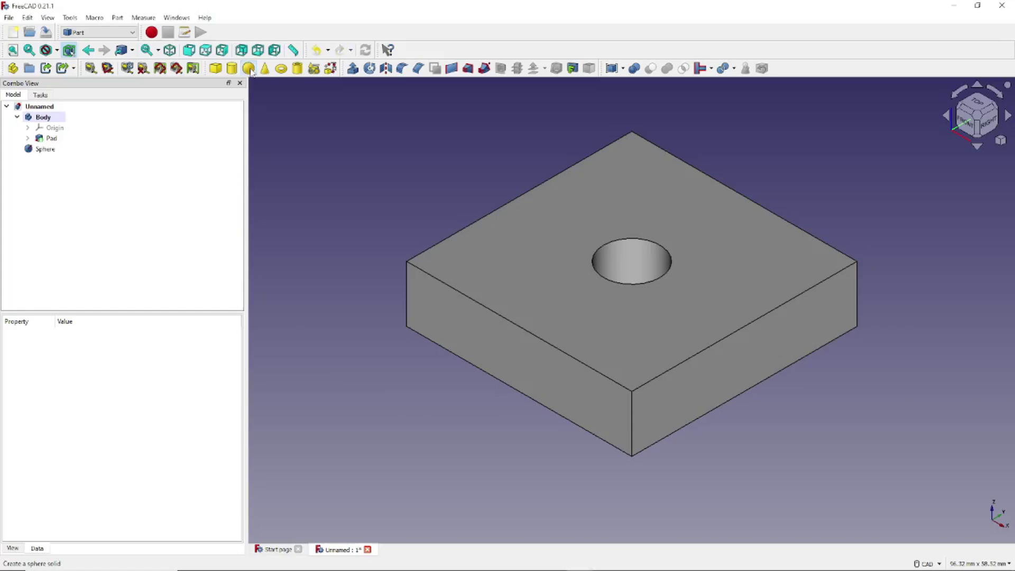
left_click(31, 152)
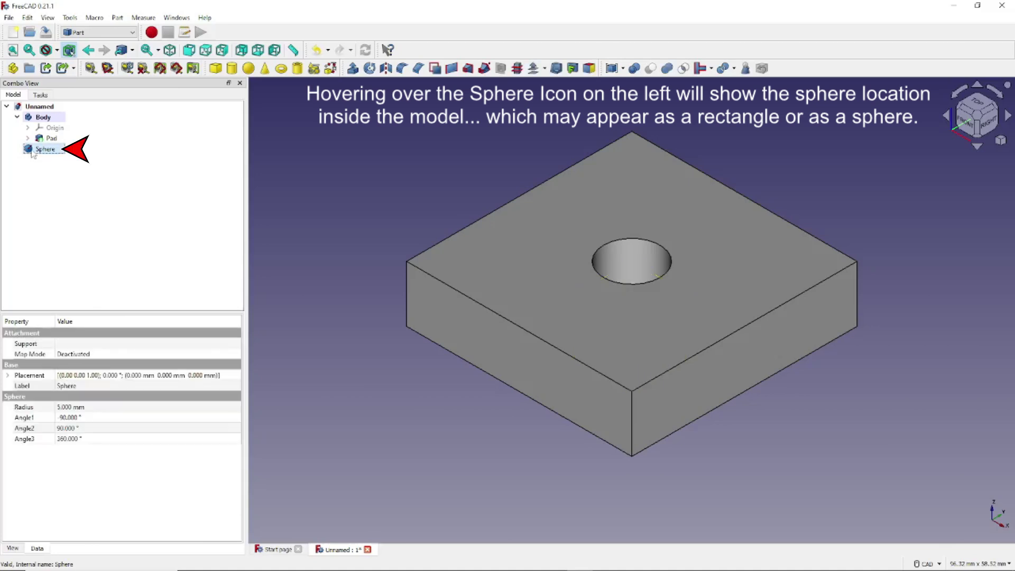
left_click(8, 376)
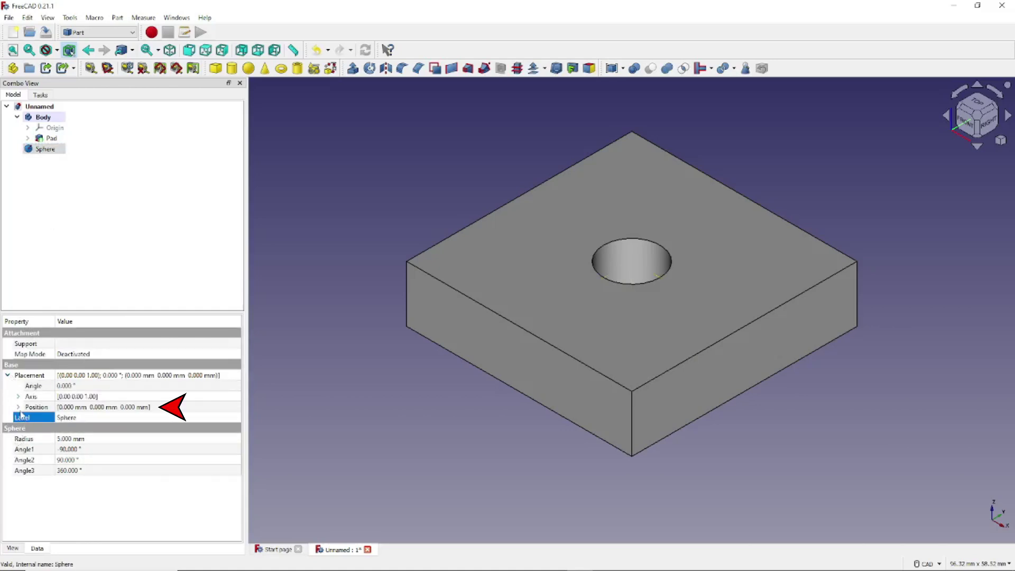
left_click(18, 408)
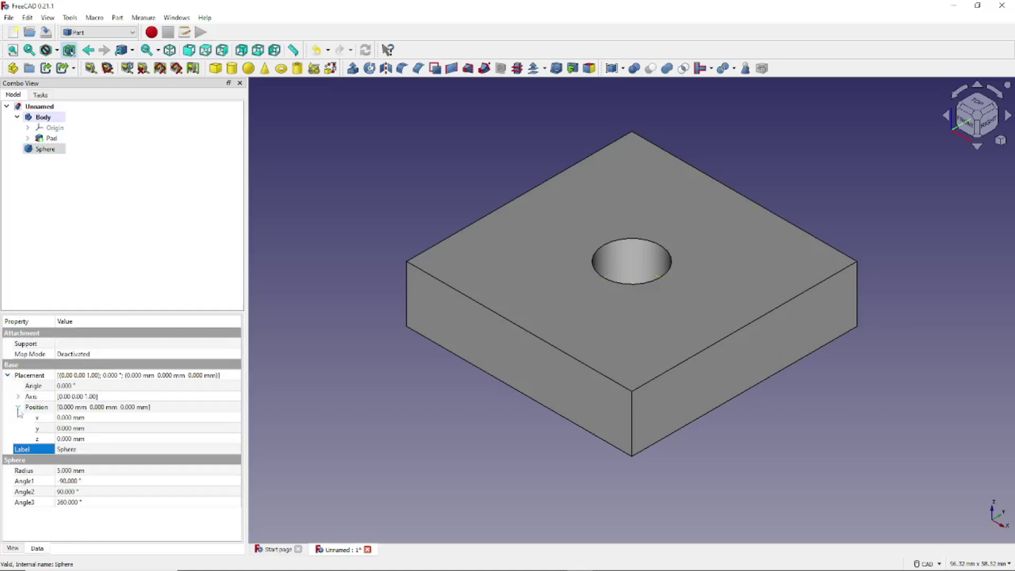
left_click(102, 438)
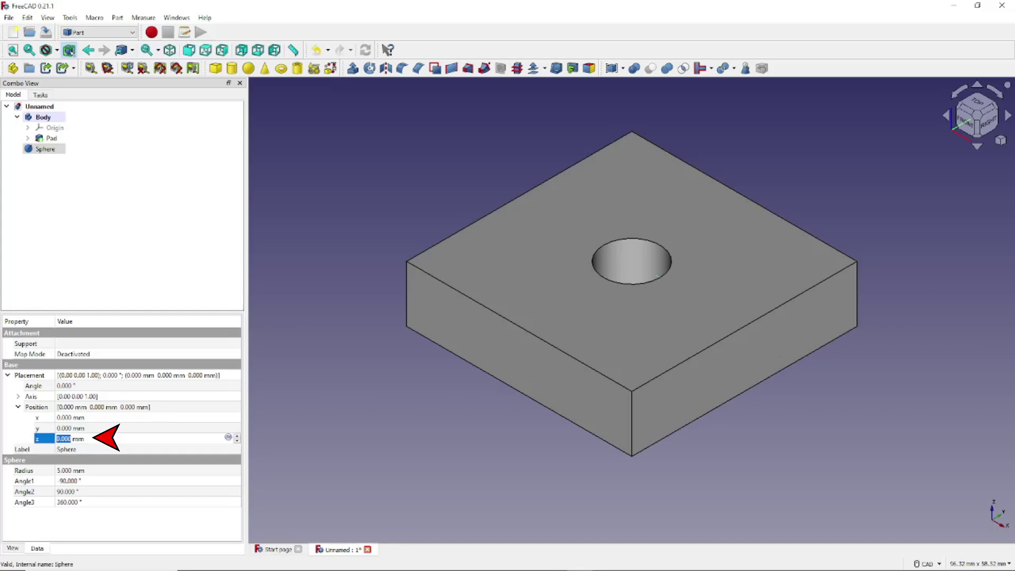
type("10")
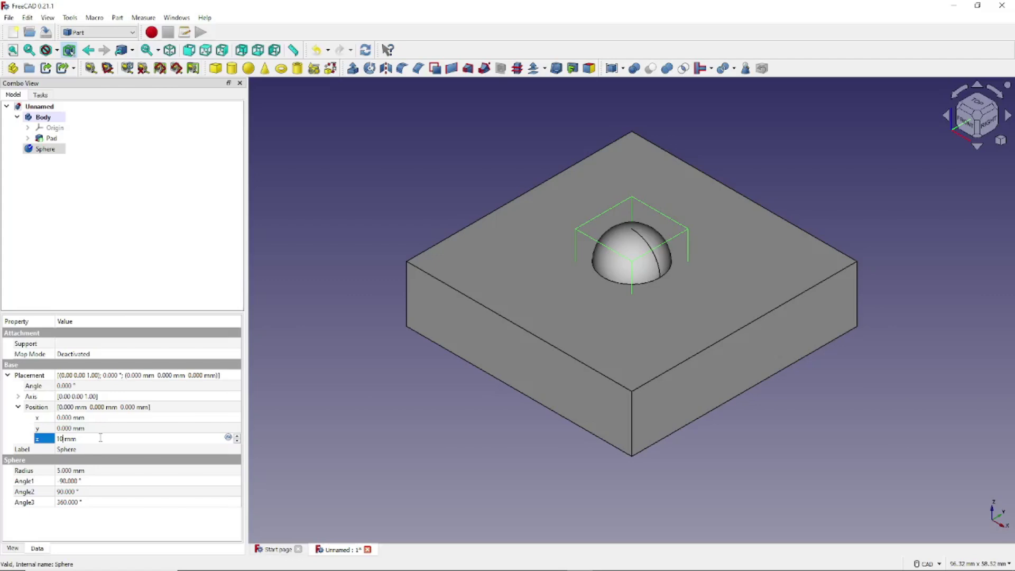
key("Tab")
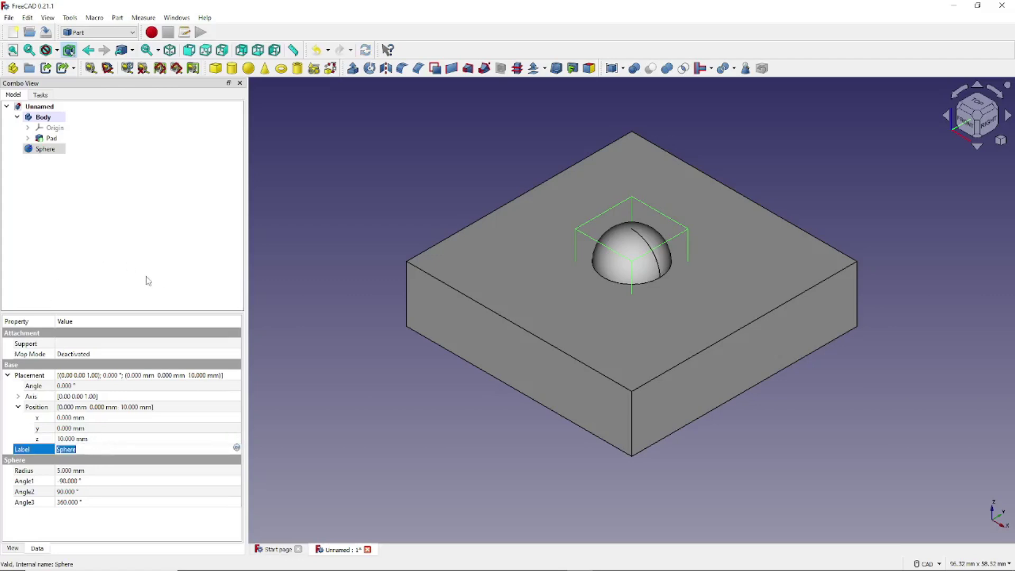
Add a 2 mm radius, 10 mm tall cylinder and set its Placement z position to 10 mm
left_click(233, 70)
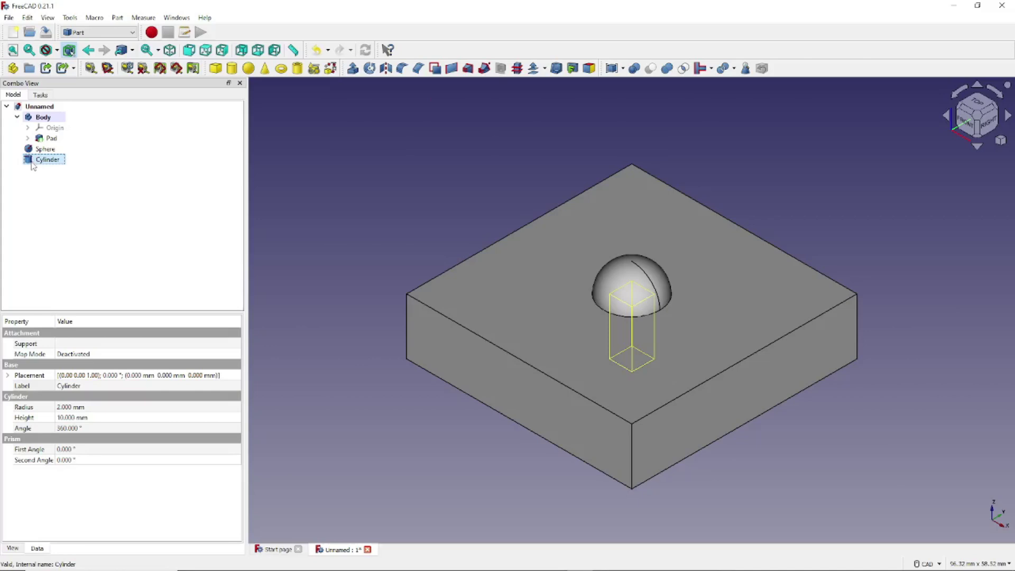
left_click(7, 375)
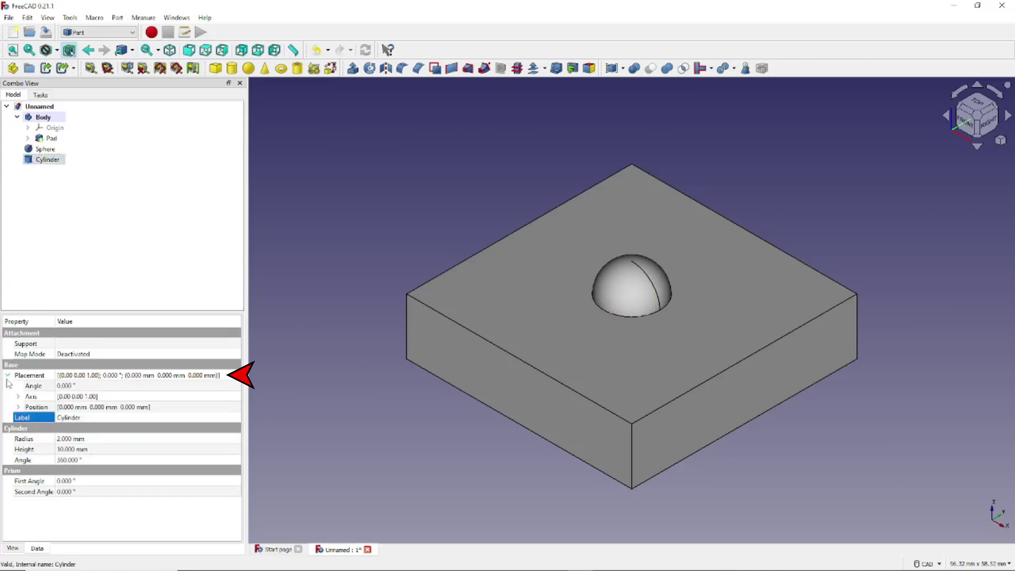
left_click(13, 417)
left_click(18, 407)
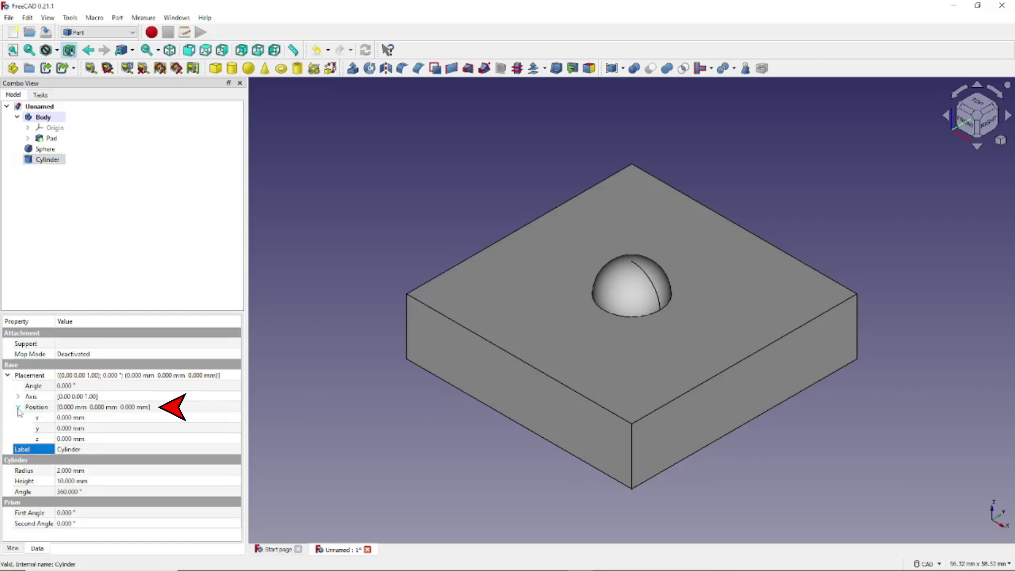
left_click(94, 439)
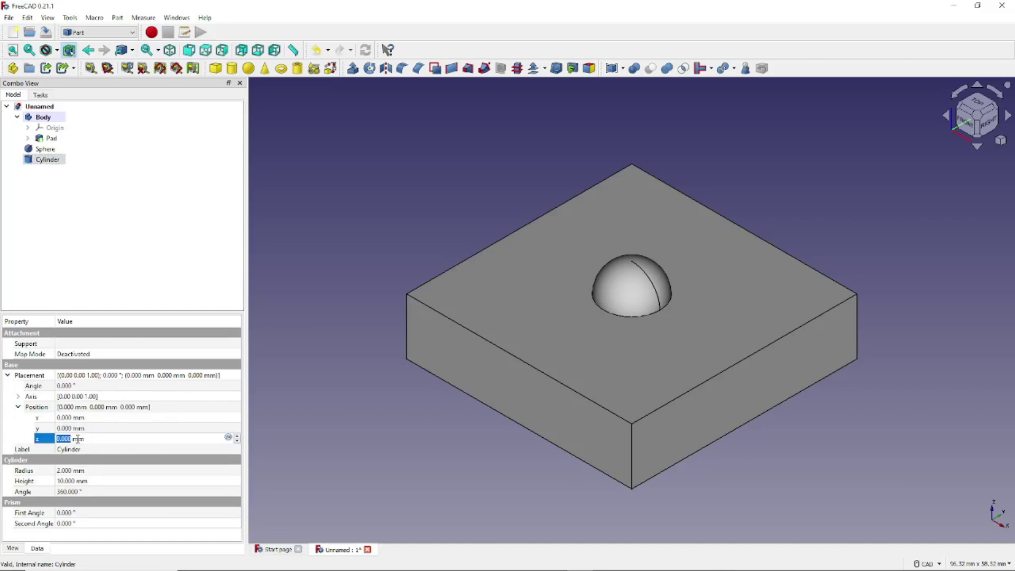
type("10")
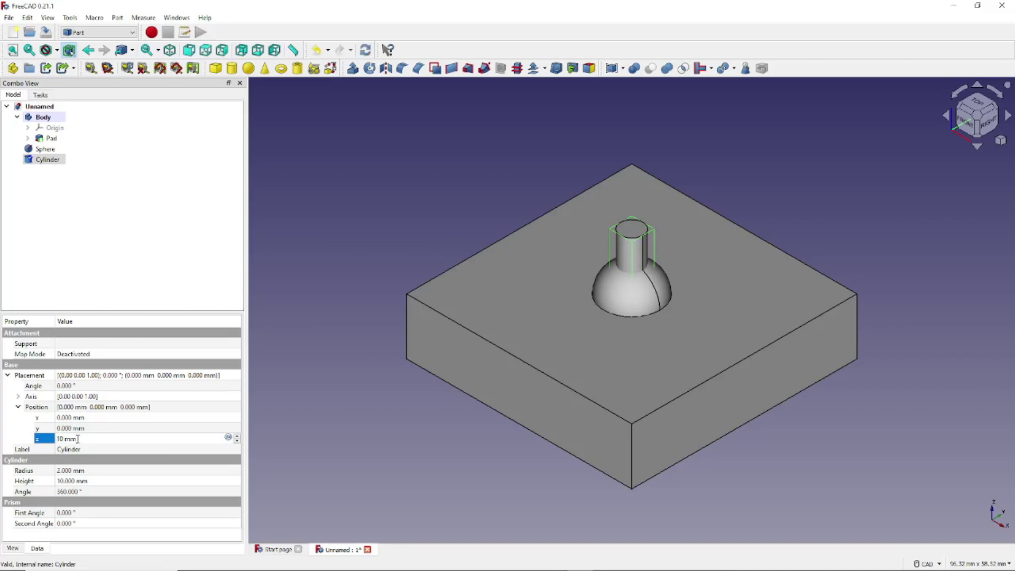
key("Tab")
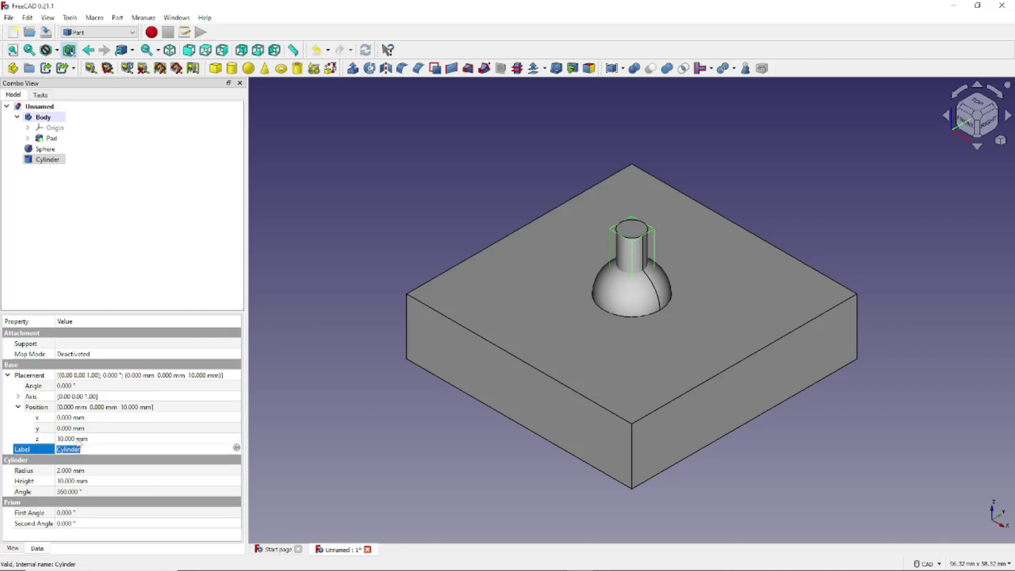
left_click(345, 210)
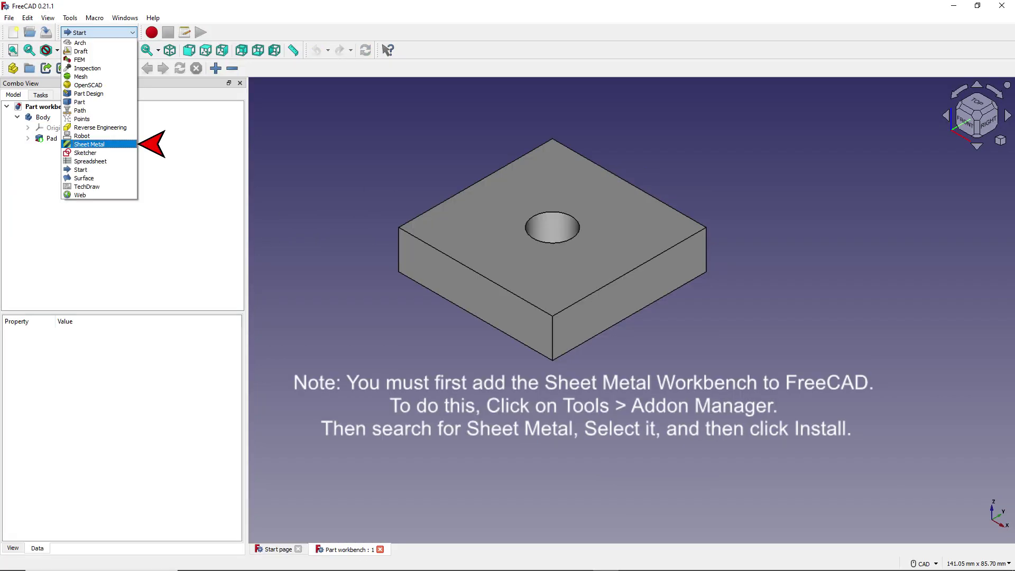
Switch to the Sheet Metal workbench
left_click(88, 143)
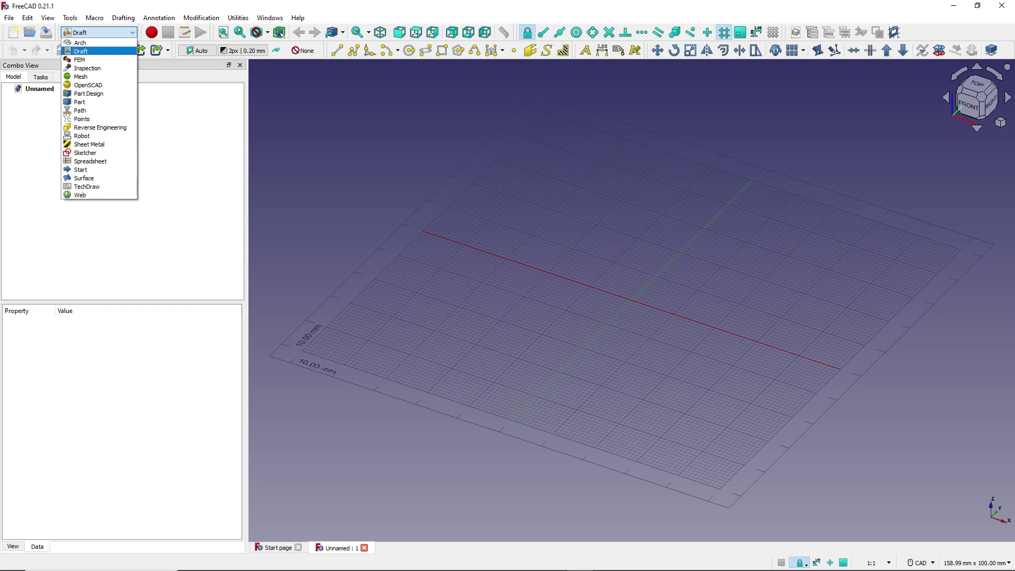
Move from the Draft workbench to the Arch workbench
key("Up")
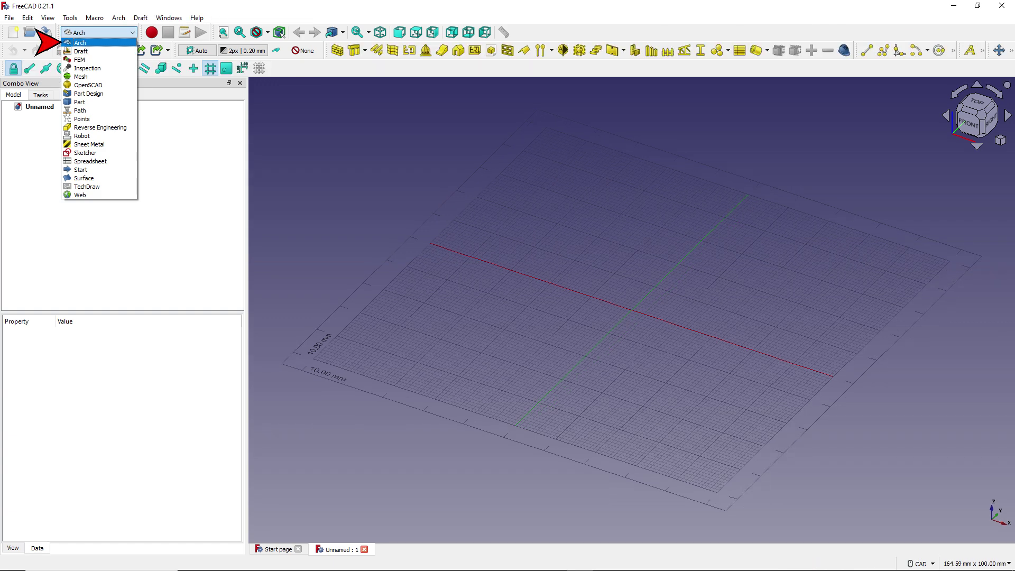